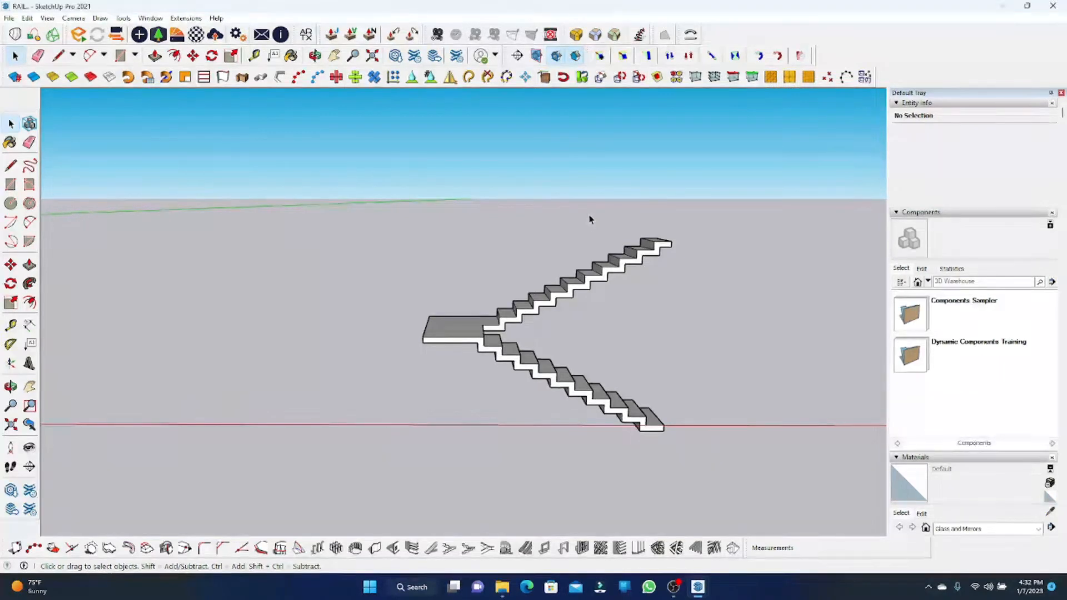
pyautogui.moveTo(572, 251); pyautogui.dragTo(483, 393, button='middle')
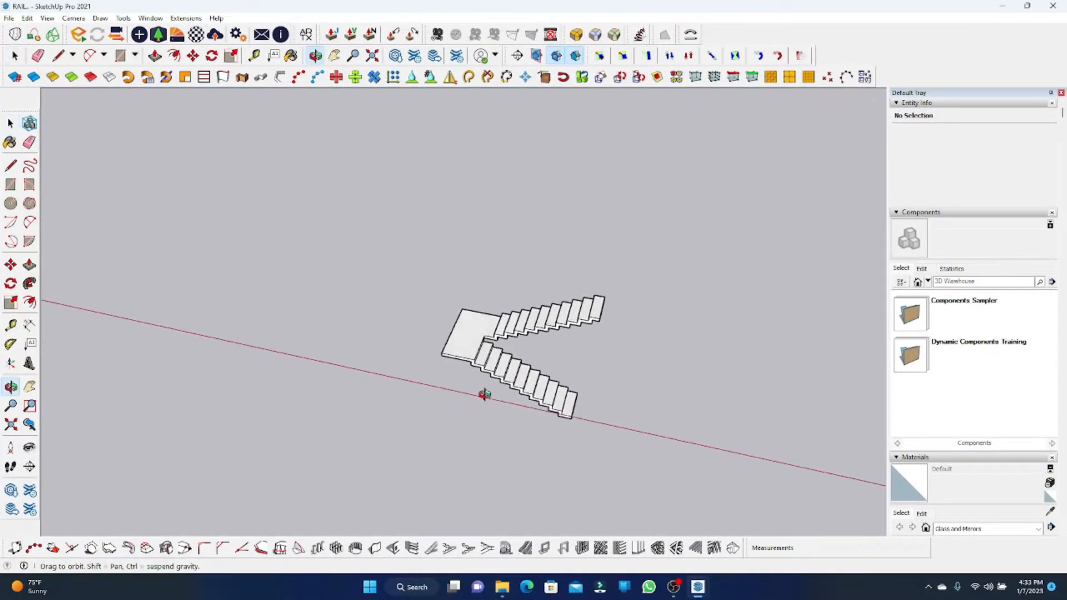
pyautogui.scroll(4, 489, 333)
pyautogui.scroll(-3, 461, 293)
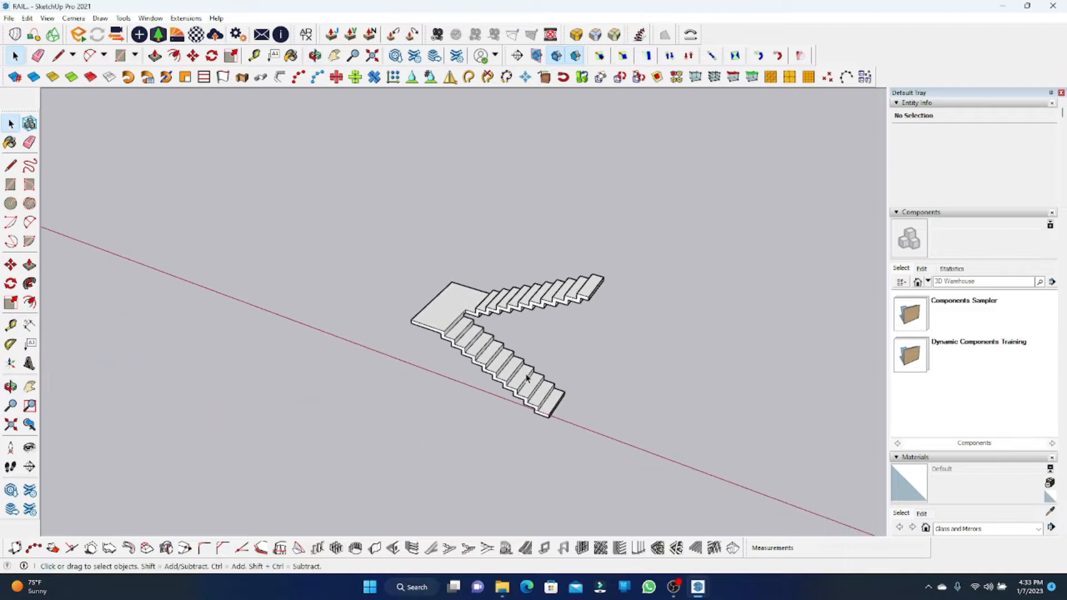
pyautogui.moveTo(461, 293); pyautogui.dragTo(581, 384, button='middle')
pyautogui.scroll(-2, 555, 389)
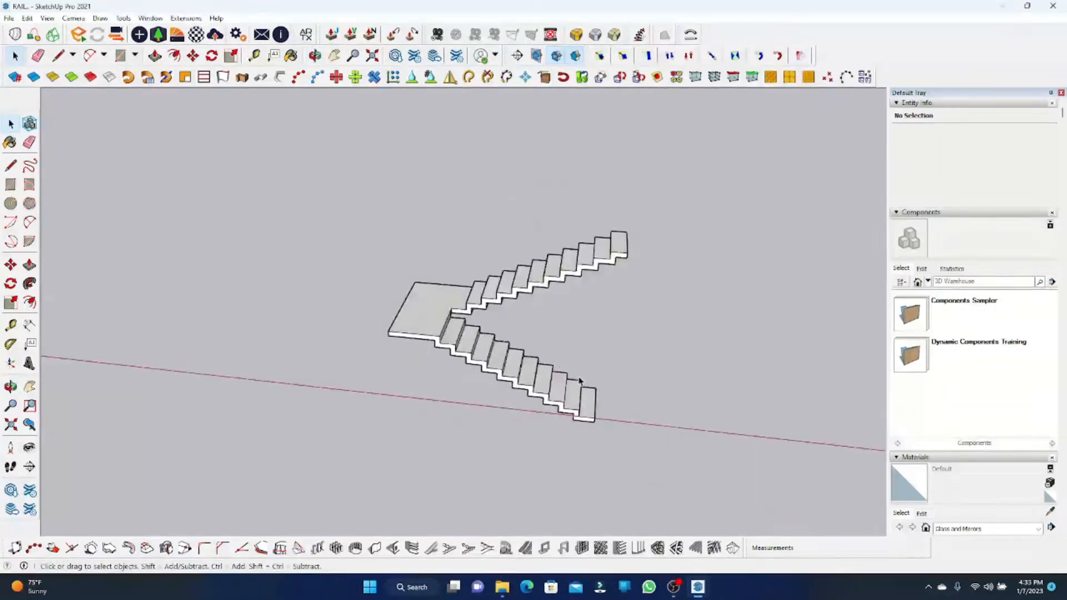
pyautogui.scroll(3, 581, 384)
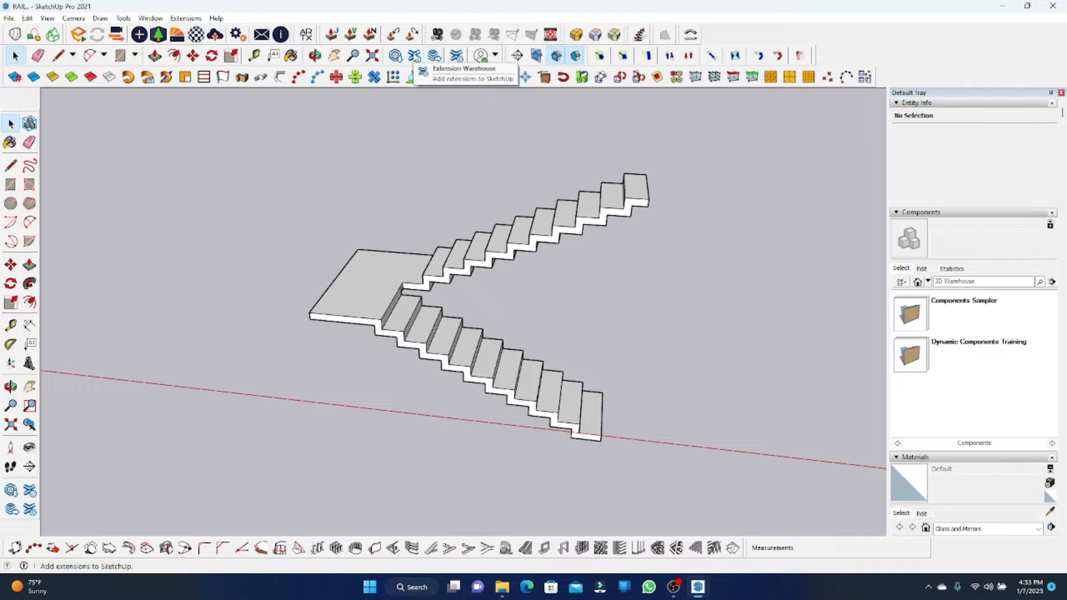
# - Search the Extension Warehouse for "MAJ RAIL", view the MAJ Rail extension's page, and close the warehouse
pyautogui.click(412, 35)
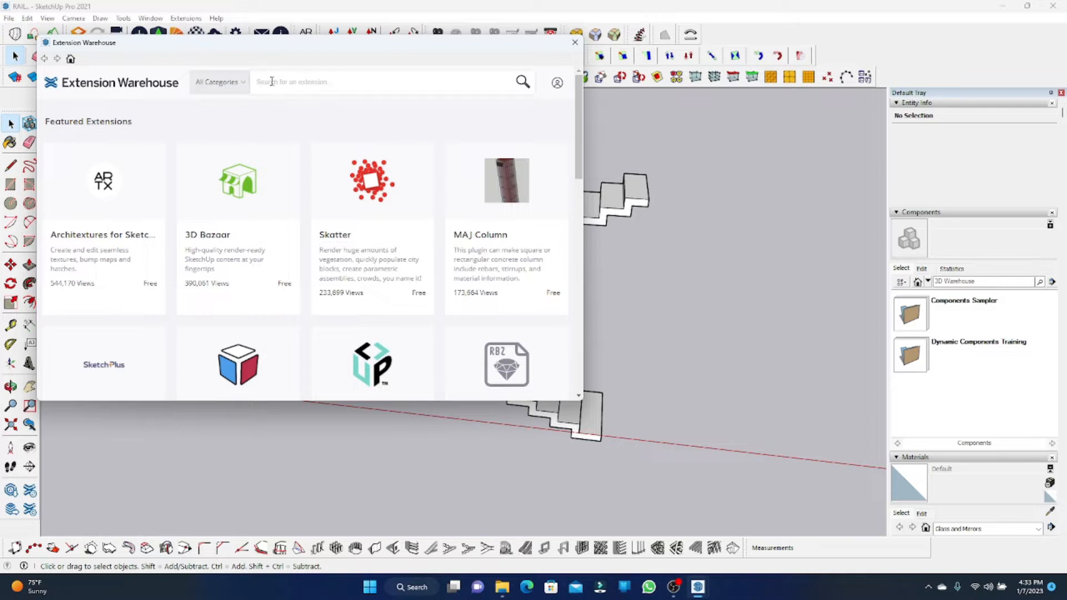
pyautogui.click(272, 82)
pyautogui.write('MAJ RAIl')
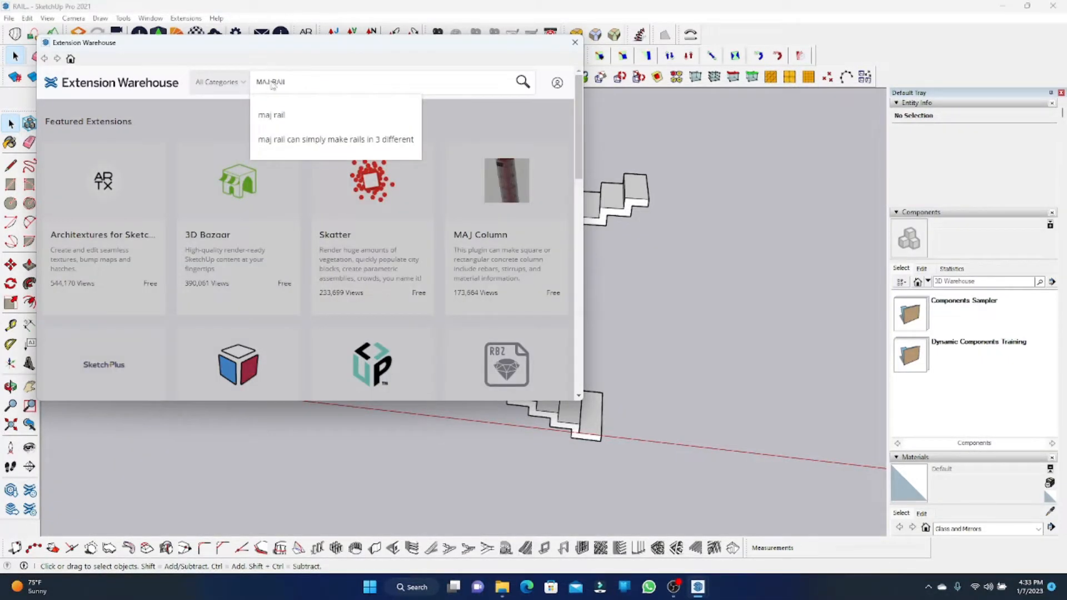
pyautogui.press('Return')
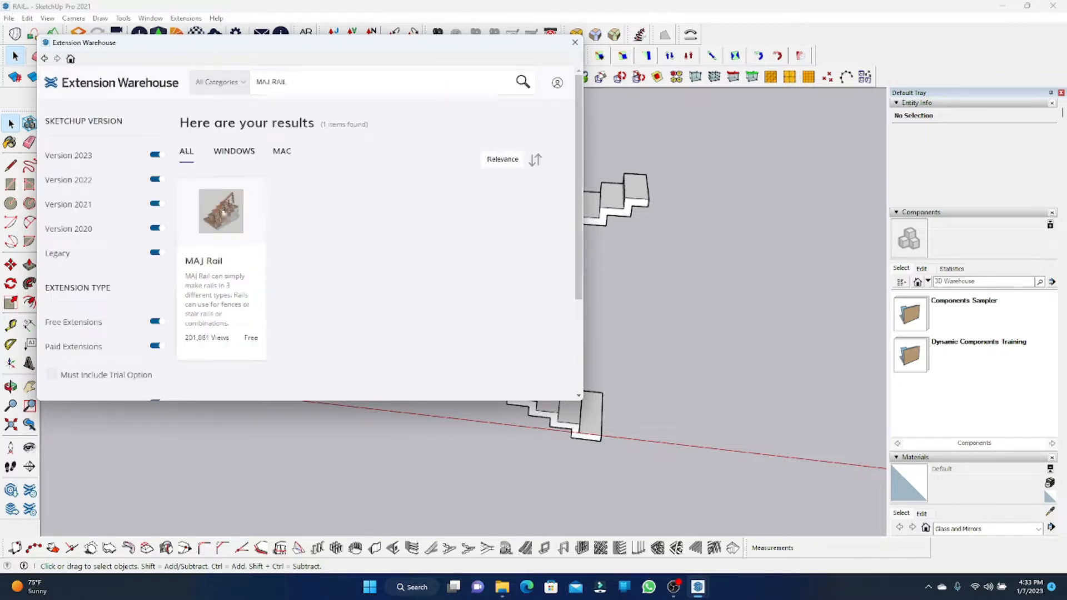
pyautogui.click(223, 212)
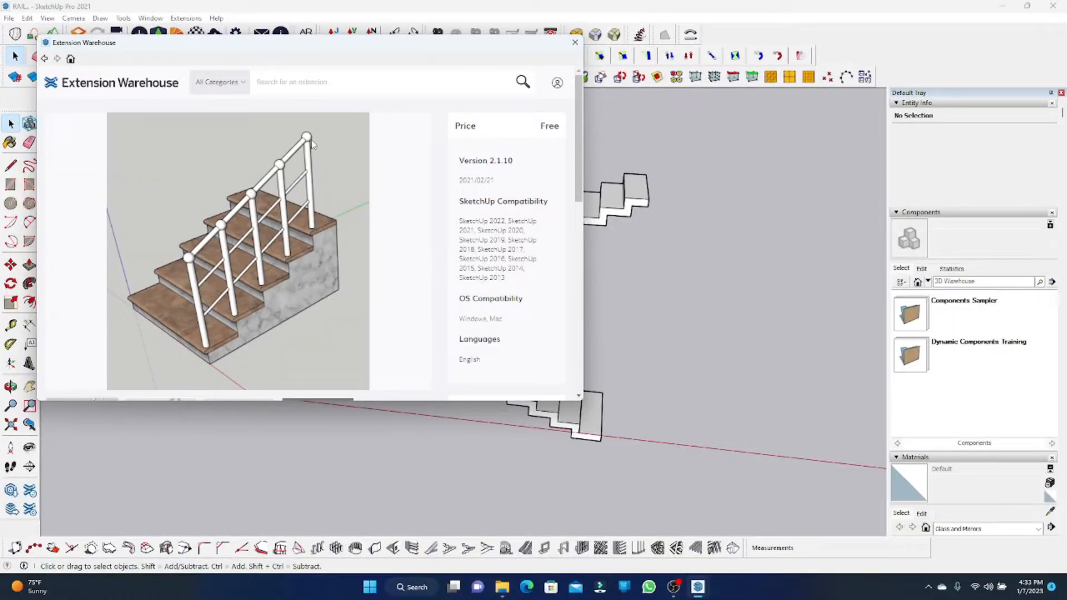
pyautogui.click(575, 42)
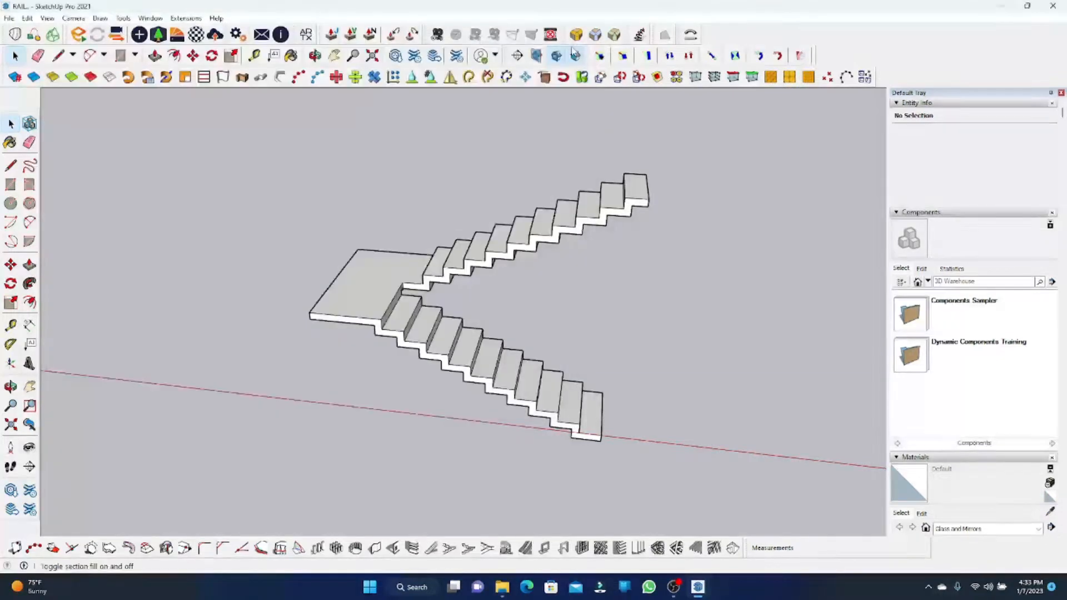
# - Start a MajRail rail of type A with a 2' 6" height and 0" run and perpendicular offsets
pyautogui.click(186, 19)
pyautogui.click(209, 73)
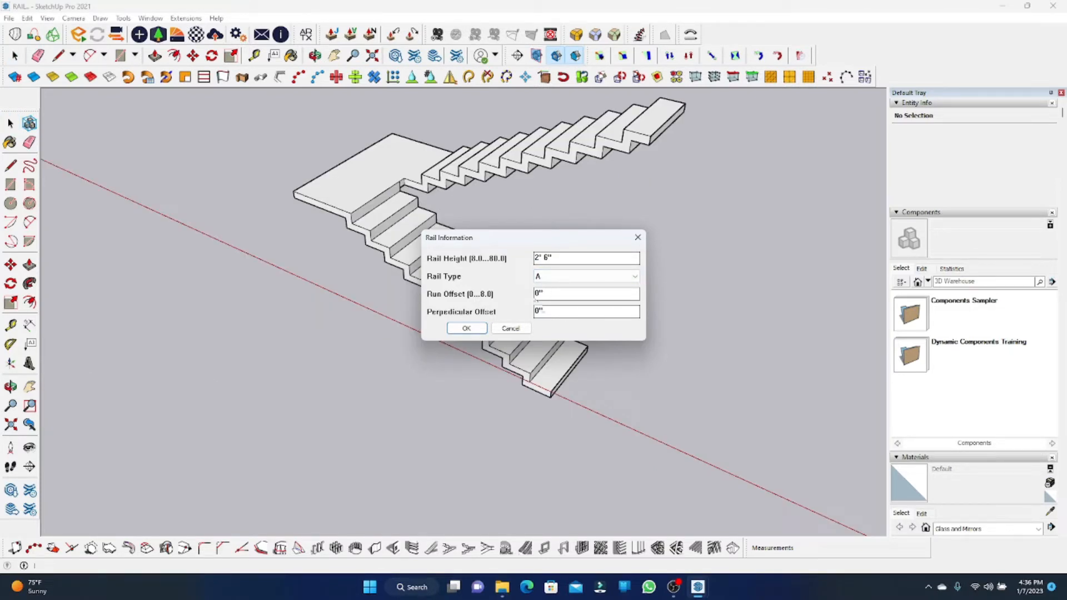
pyautogui.click(467, 329)
# - Place rail poles at intervals along the outer side of the lower flight, from the bottom tread up to the landing
pyautogui.scroll(6, 525, 378)
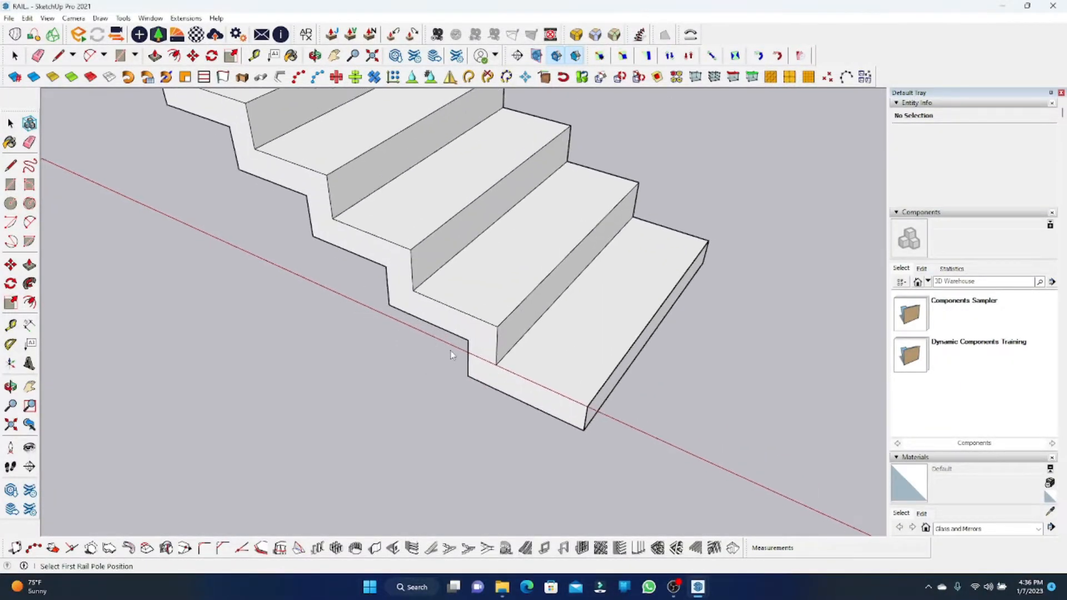
pyautogui.click(551, 390)
pyautogui.scroll(-3, 543, 341)
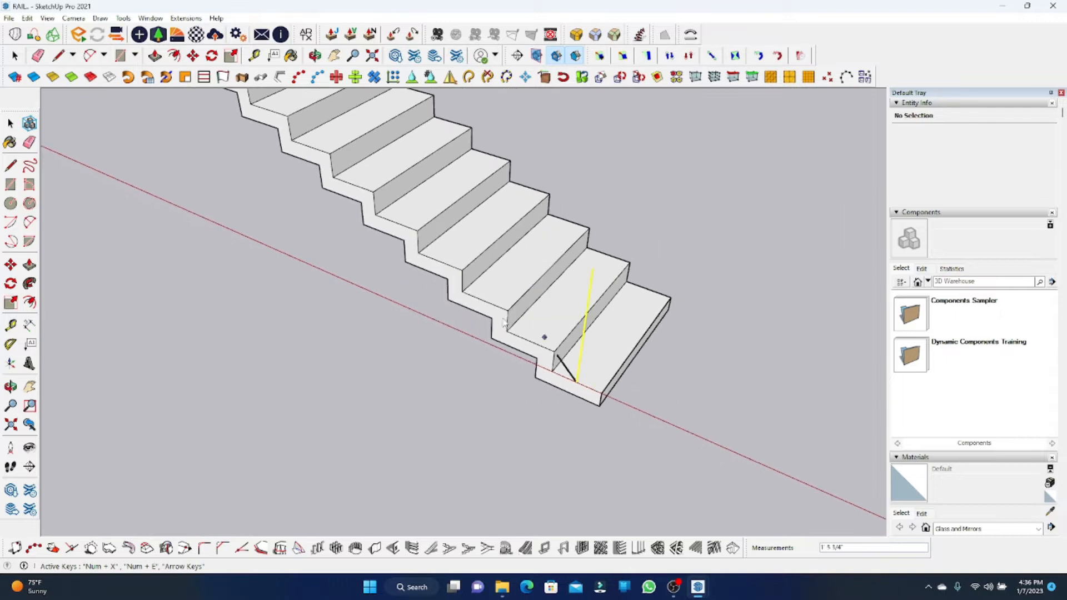
pyautogui.click(485, 302)
pyautogui.scroll(-4, 650, 356)
pyautogui.scroll(3, 531, 281)
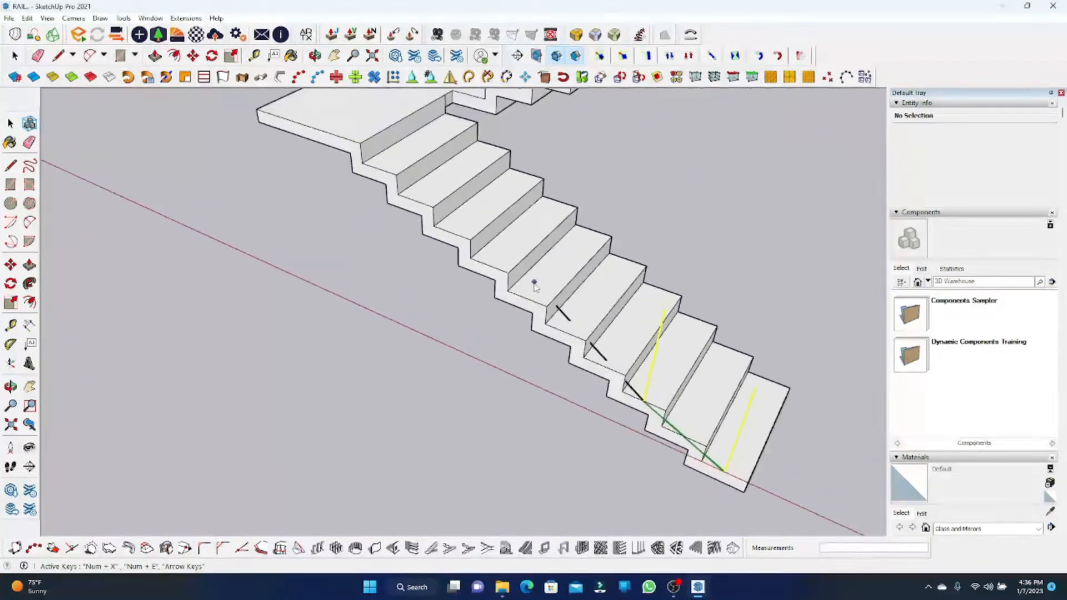
pyautogui.click(529, 300)
pyautogui.scroll(-3, 564, 332)
pyautogui.scroll(4, 520, 304)
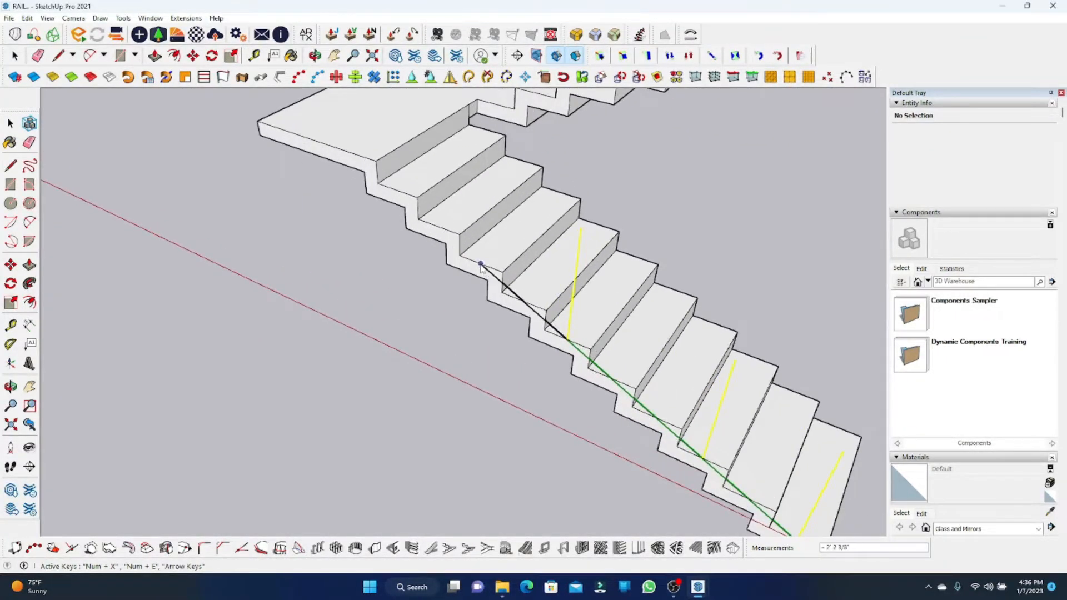
pyautogui.click(485, 254)
pyautogui.scroll(-3, 531, 278)
pyautogui.scroll(3, 496, 237)
pyautogui.scroll(1, 495, 234)
pyautogui.click(437, 206)
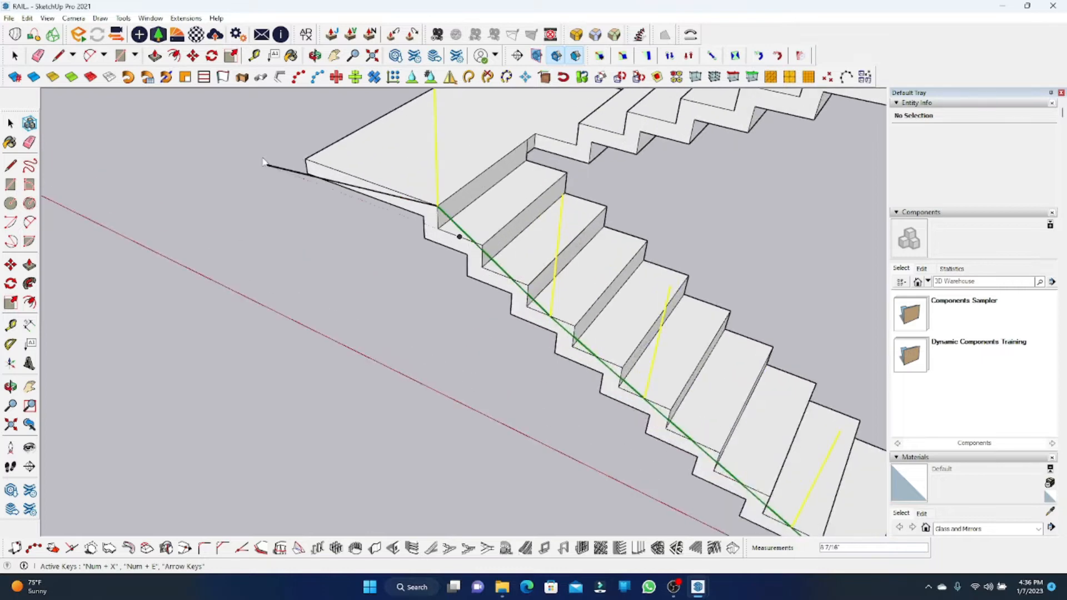
# - Place rail poles at both outer corners of the landing and along the edge between them
pyautogui.click(304, 159)
pyautogui.scroll(-4, 433, 223)
pyautogui.moveTo(473, 244); pyautogui.dragTo(693, 271, button='middle')
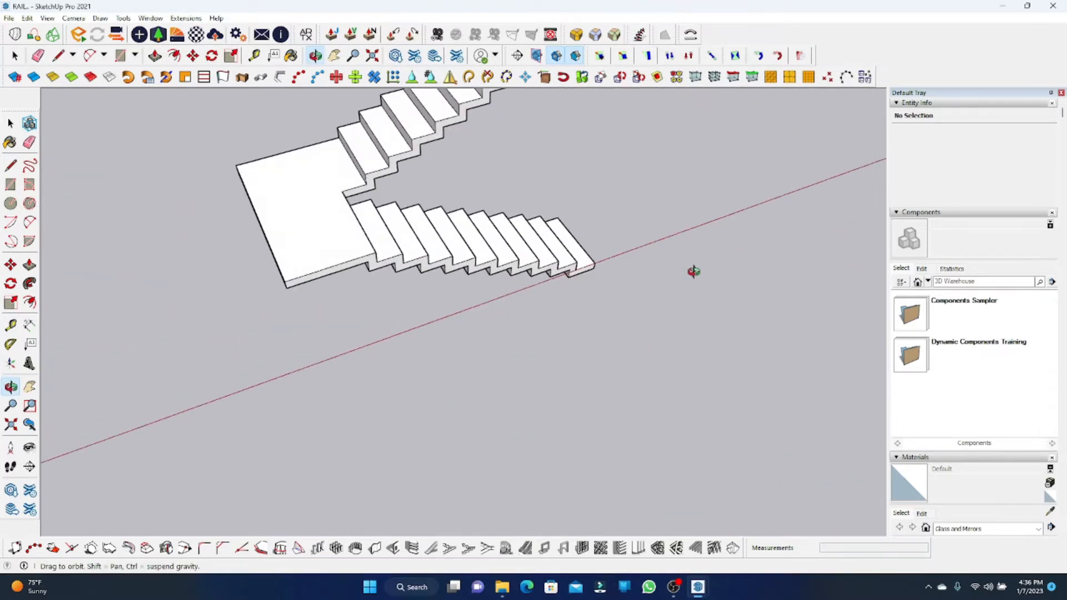
pyautogui.scroll(2, 240, 180)
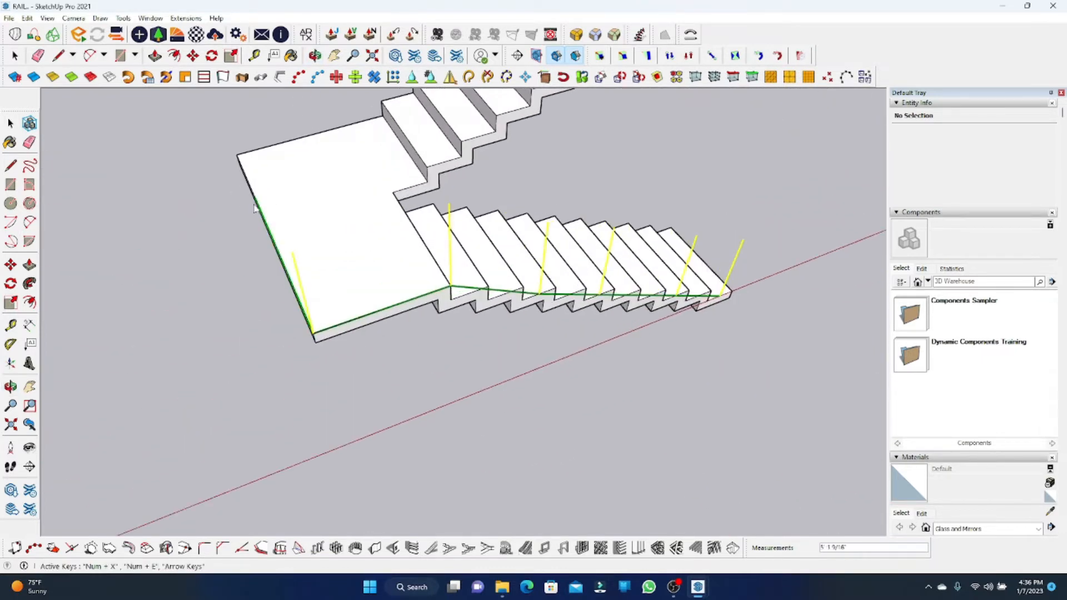
pyautogui.click(239, 155)
# - Place rail poles along the outer side of the upper flight to its top tread and generate the railing
pyautogui.moveTo(340, 136); pyautogui.dragTo(537, 258, button='middle')
pyautogui.scroll(3, 428, 255)
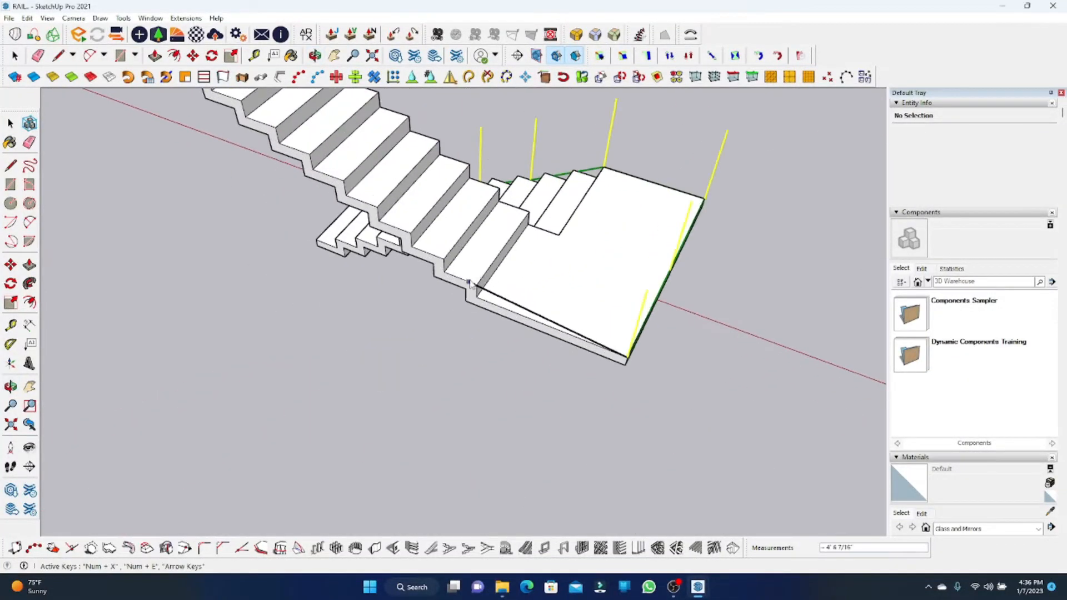
pyautogui.click(467, 285)
pyautogui.scroll(-2, 461, 277)
pyautogui.scroll(3, 444, 261)
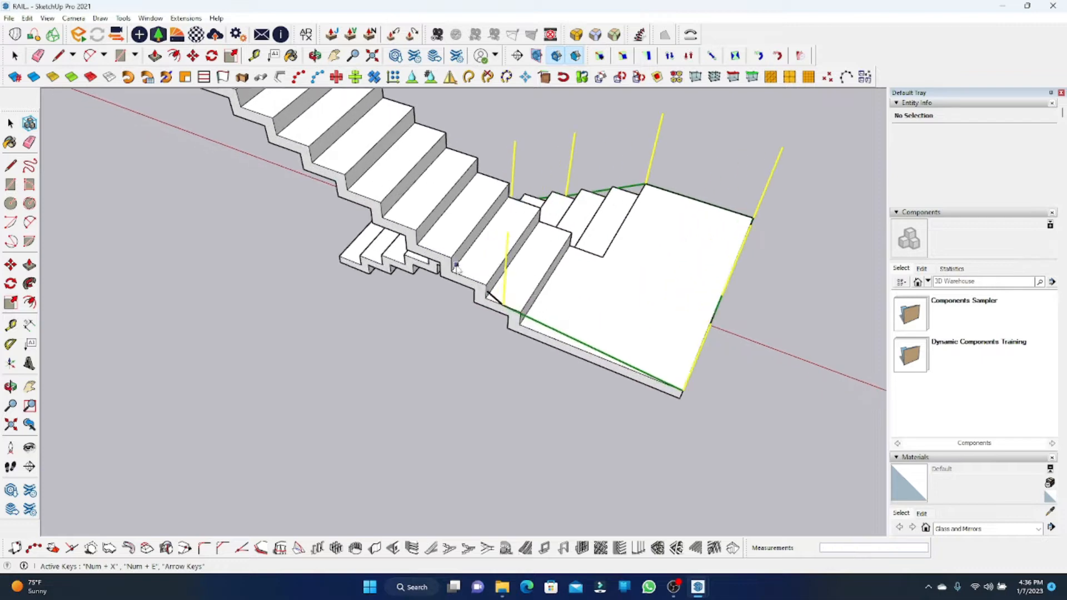
pyautogui.click(433, 252)
pyautogui.scroll(-2, 433, 253)
pyautogui.scroll(2, 434, 253)
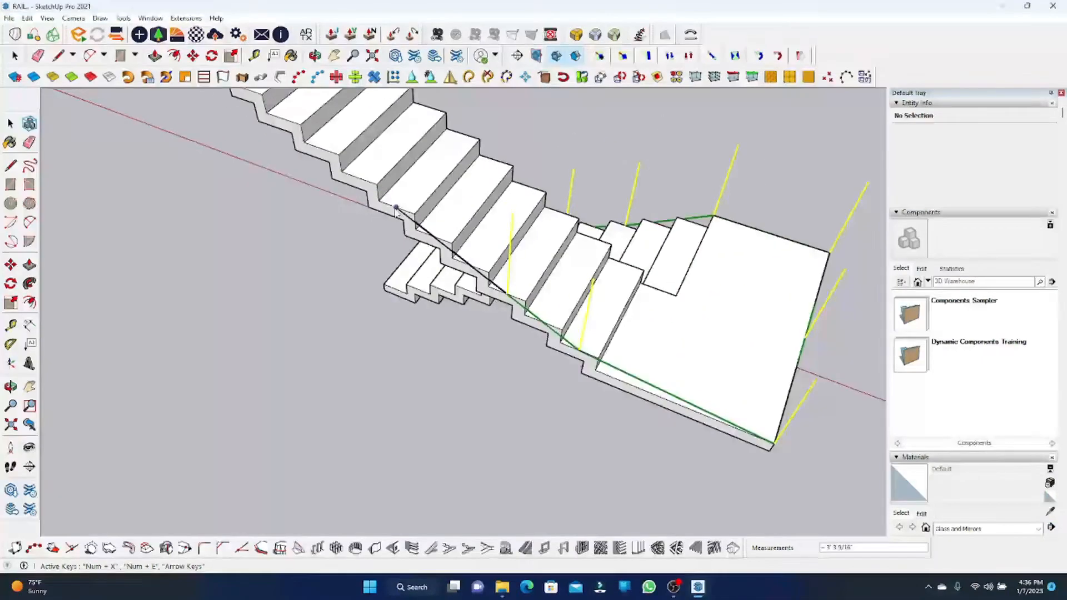
pyautogui.scroll(-1, 566, 277)
pyautogui.scroll(1, 566, 277)
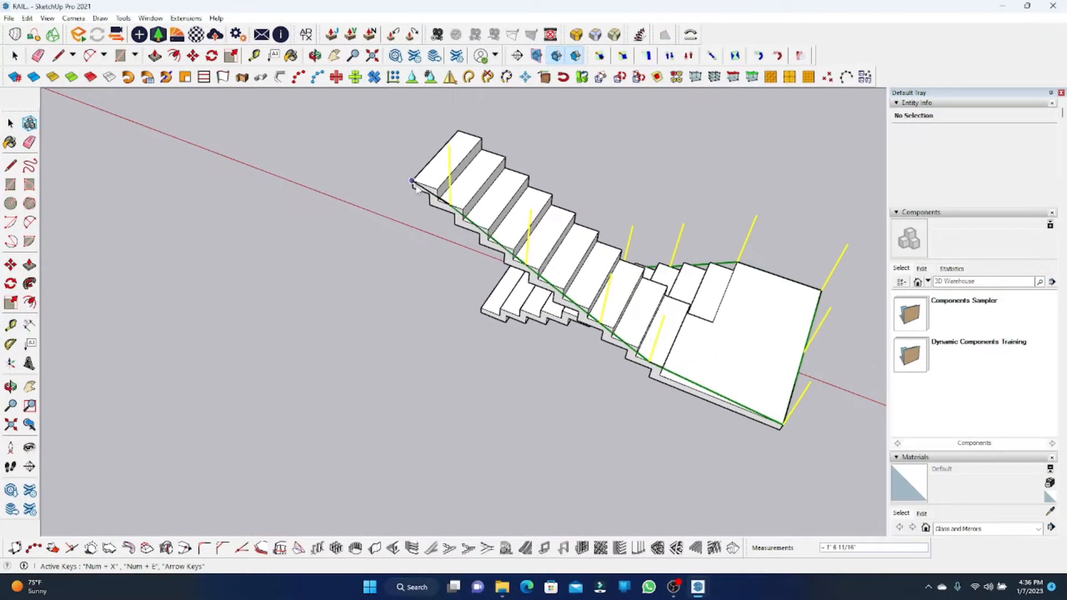
pyautogui.click(424, 184)
pyautogui.press('Return')
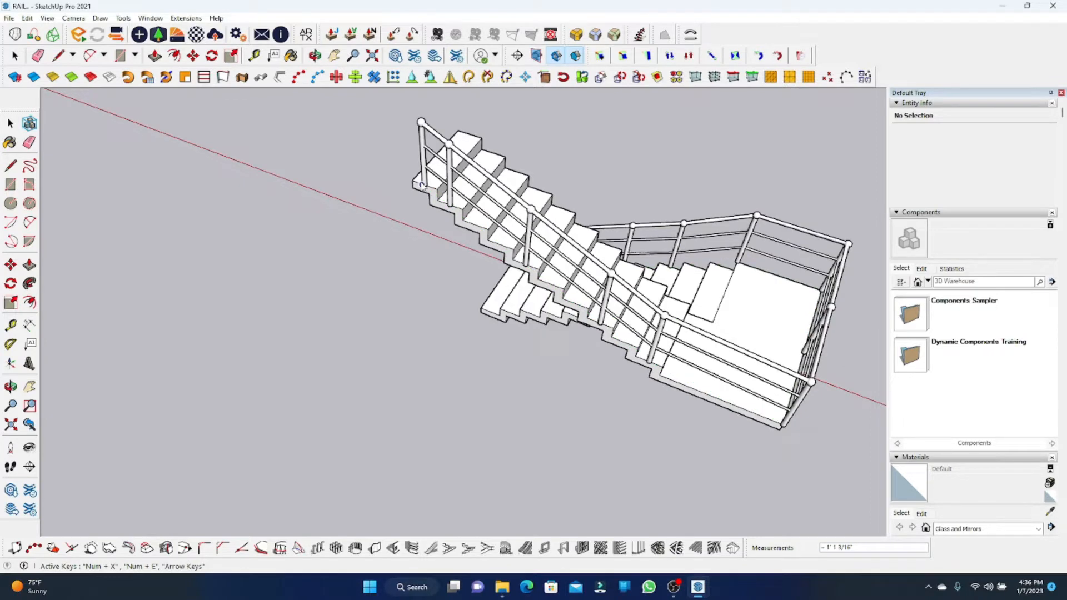
# - Copy the whole staircase with its railing along the red axis, placing the copy beside the original
pyautogui.click(423, 185)
pyautogui.moveTo(403, 183); pyautogui.dragTo(666, 389, button='middle')
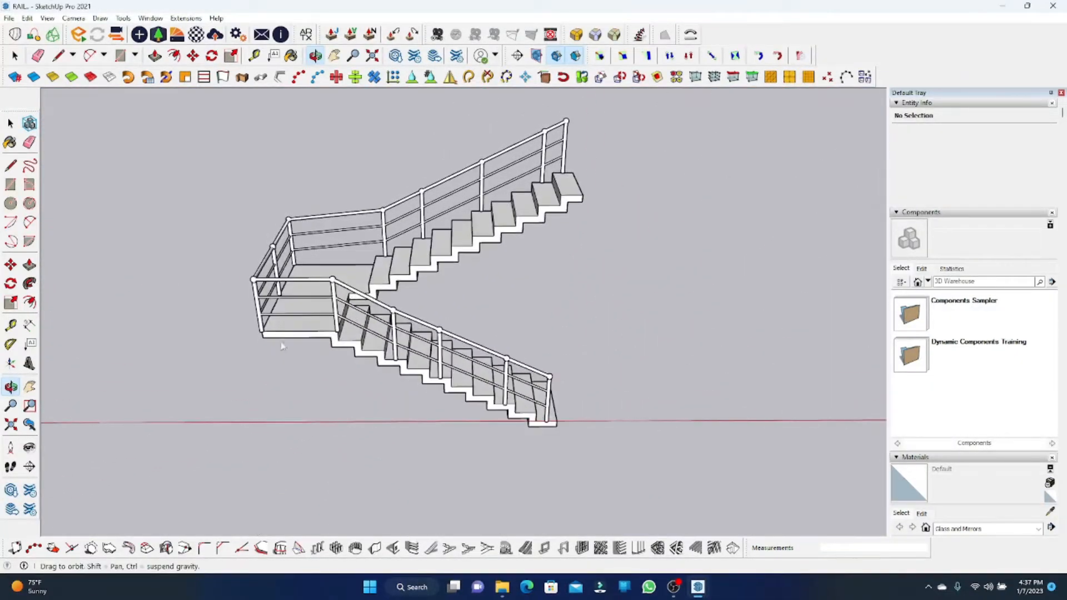
pyautogui.scroll(-3, 675, 391)
pyautogui.scroll(-2, 401, 328)
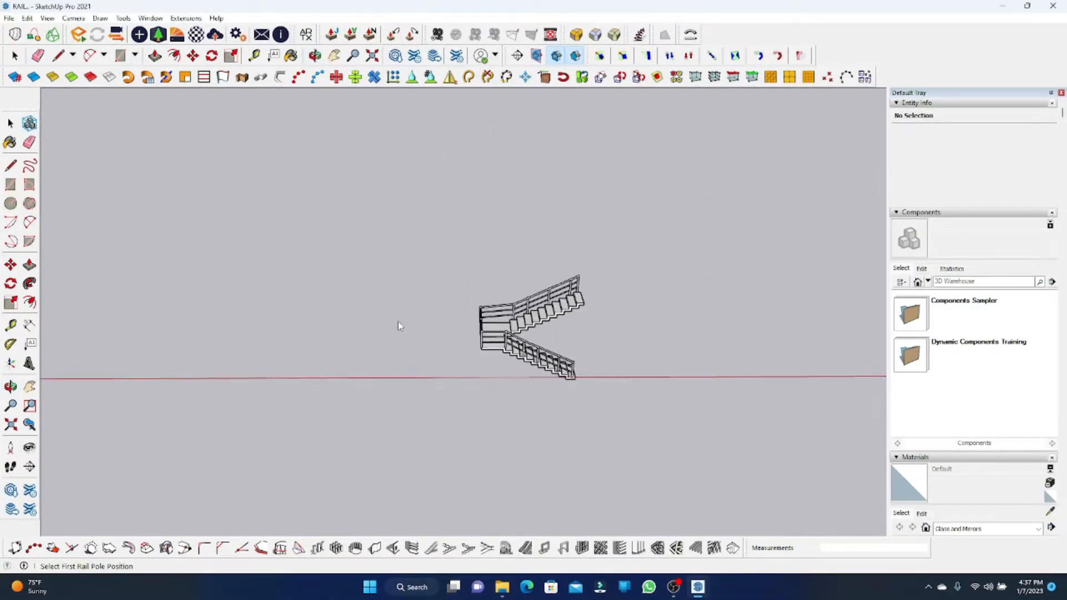
pyautogui.press('space')
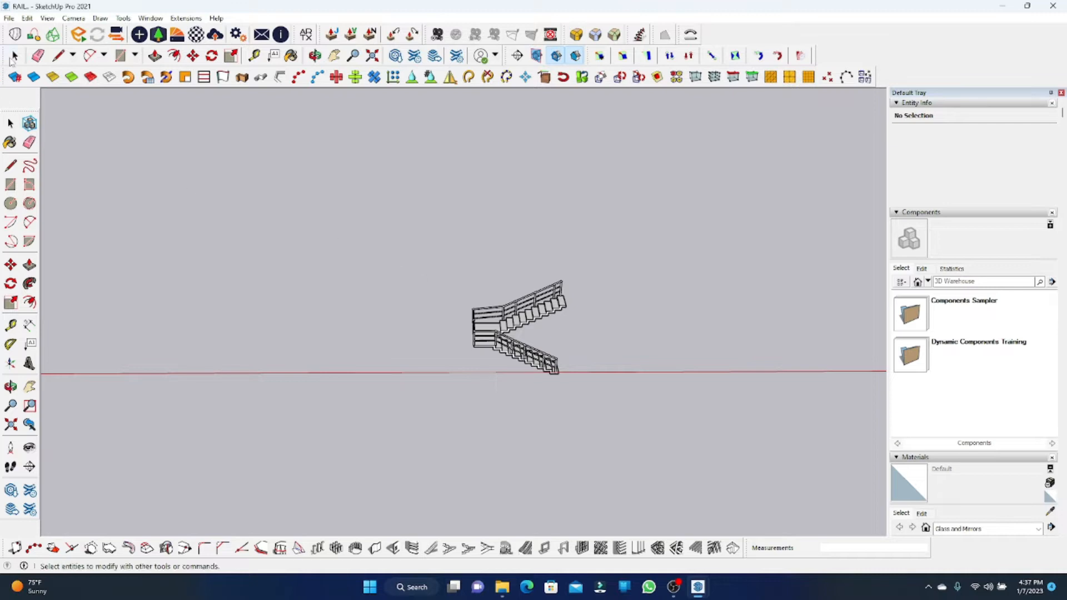
pyautogui.moveTo(405, 243); pyautogui.dragTo(402, 241)
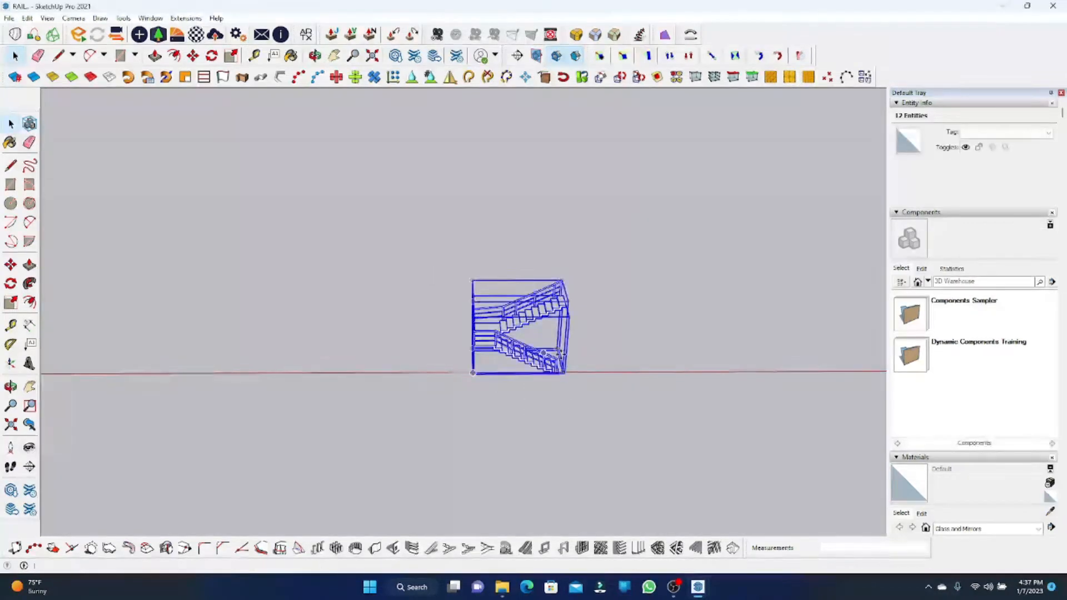
pyautogui.press('m')
pyautogui.scroll(3, 584, 365)
pyautogui.click(550, 373)
pyautogui.press('ctrl')
pyautogui.scroll(-1, 383, 365)
pyautogui.scroll(-2, 384, 366)
pyautogui.click(623, 370)
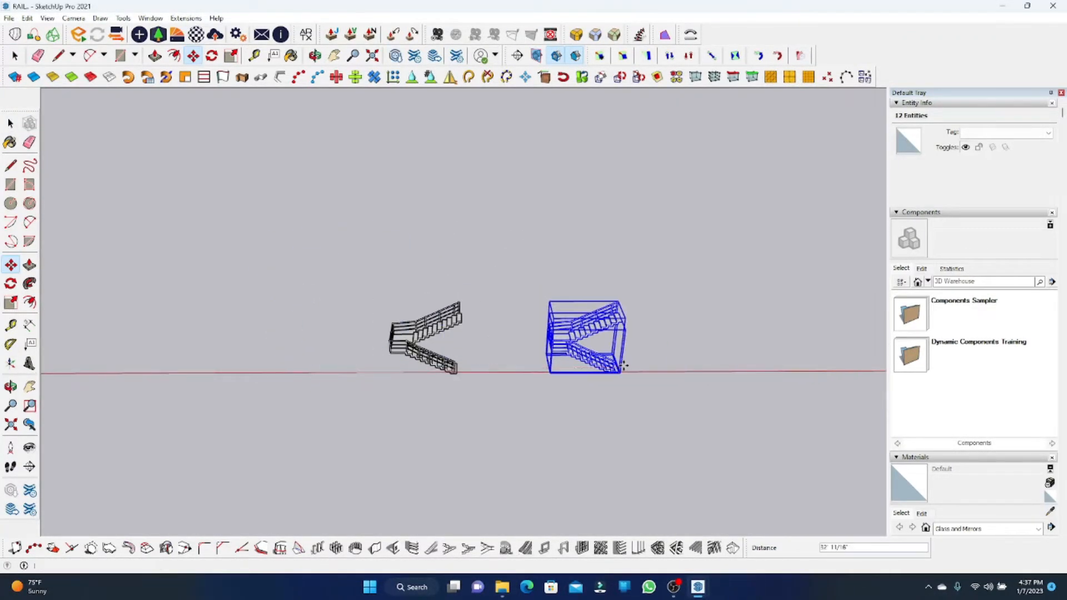
# - Delete the railing group from the copied staircase
pyautogui.scroll(4, 467, 356)
pyautogui.scroll(1, 535, 352)
pyautogui.scroll(1, 535, 352)
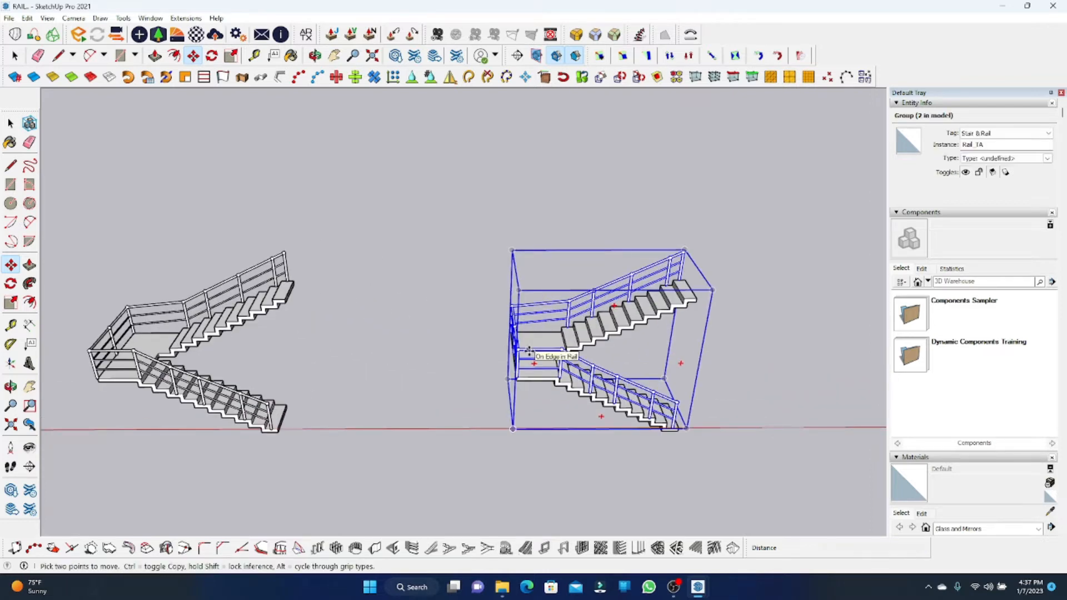
pyautogui.press('Delete')
pyautogui.click(10, 122)
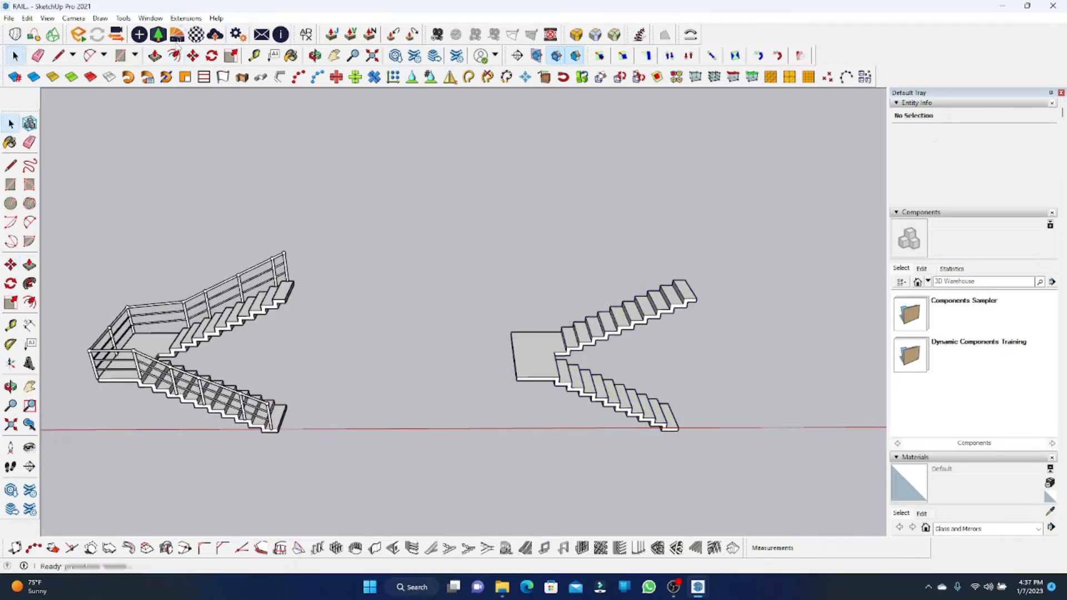
# - Start another MajRail rail with a type other than A, a 2' 6" height and 0" offsets
pyautogui.click(185, 18)
pyautogui.moveTo(199, 73)
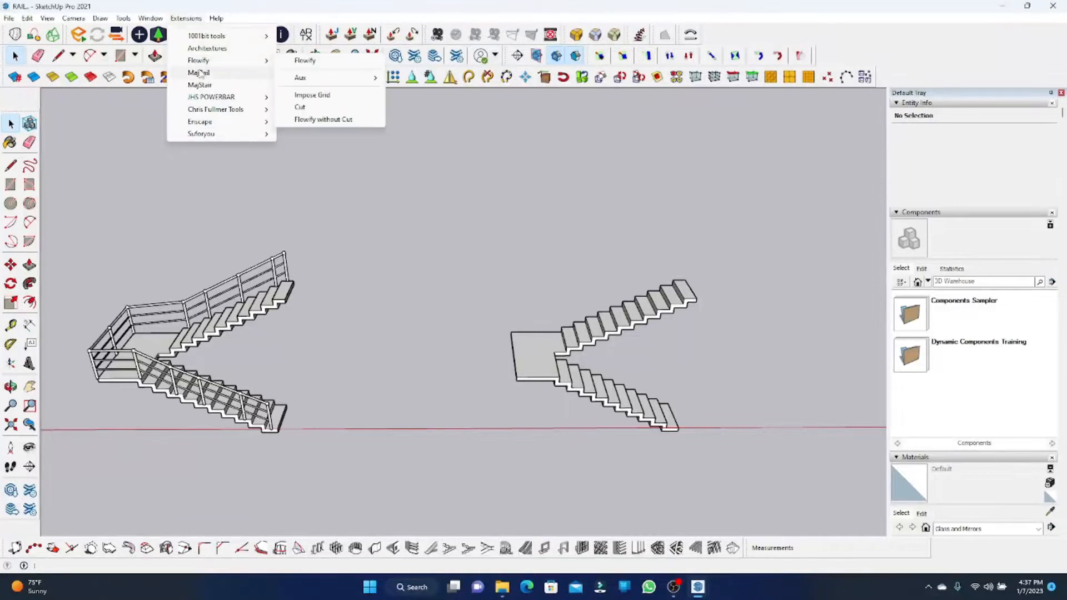
pyautogui.click(310, 99)
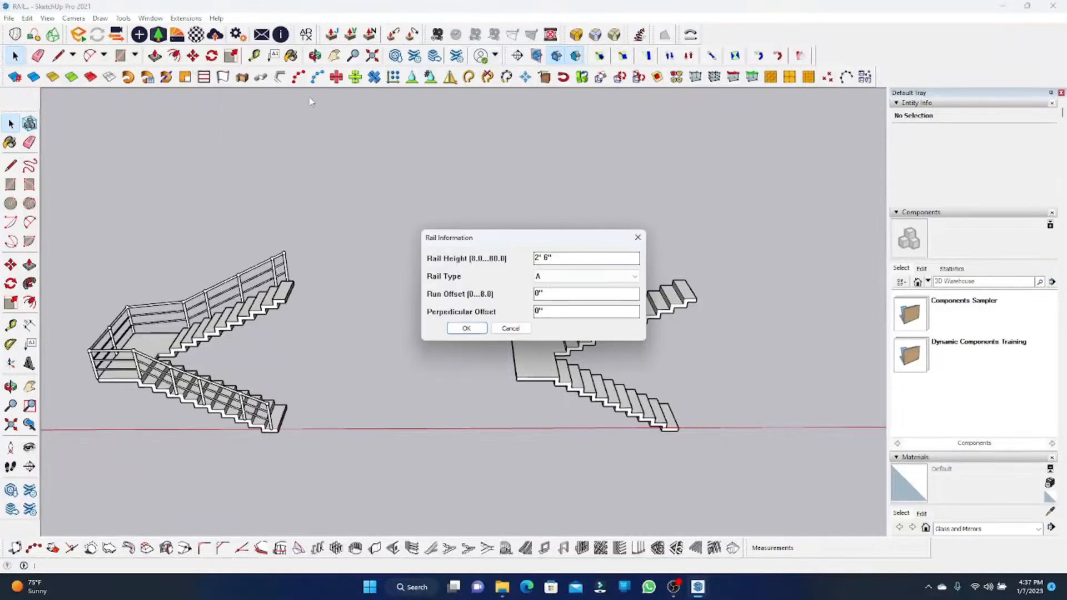
pyautogui.click(550, 276)
pyautogui.click(542, 297)
pyautogui.click(477, 329)
# - Place rail poles at intervals along the outer side of the copied staircase's lower flight, up to the tread beside the landing
pyautogui.scroll(5, 701, 445)
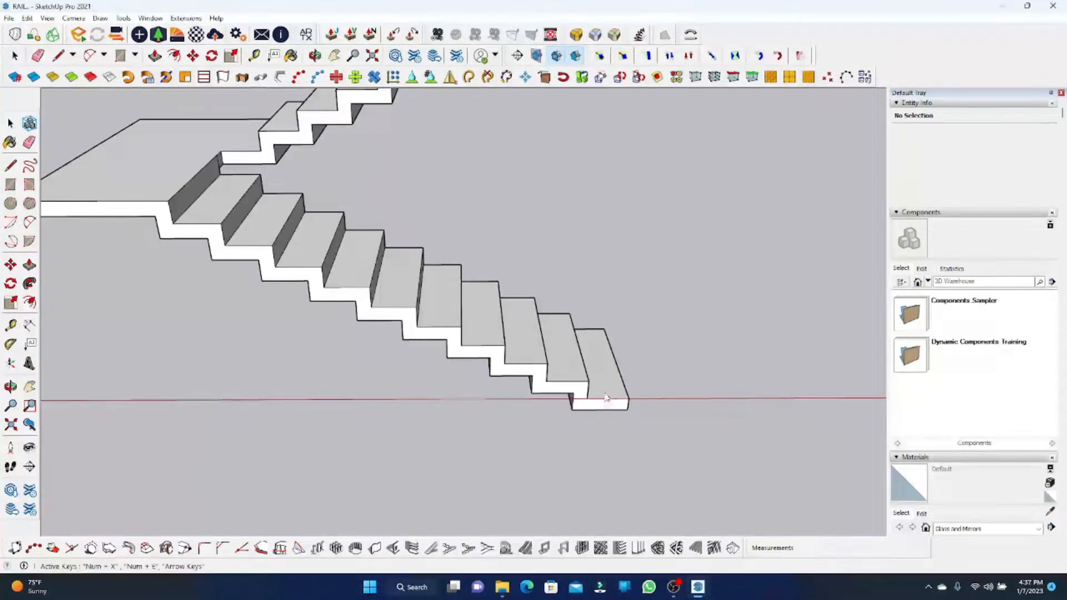
pyautogui.click(607, 398)
pyautogui.scroll(-3, 619, 345)
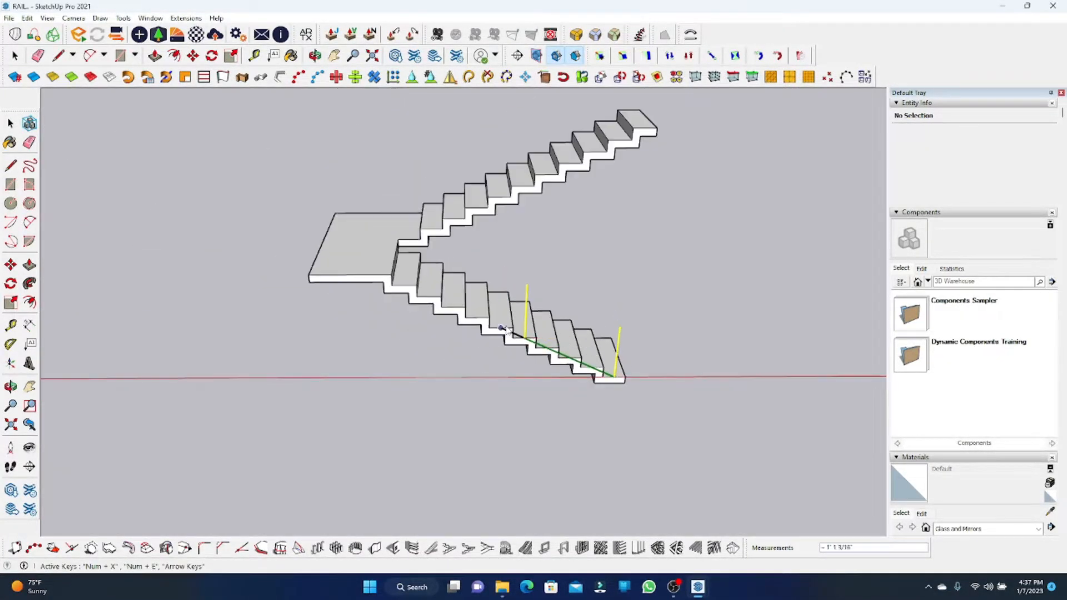
pyautogui.scroll(2, 483, 312)
pyautogui.click(469, 313)
pyautogui.scroll(-2, 548, 311)
pyautogui.scroll(2, 561, 314)
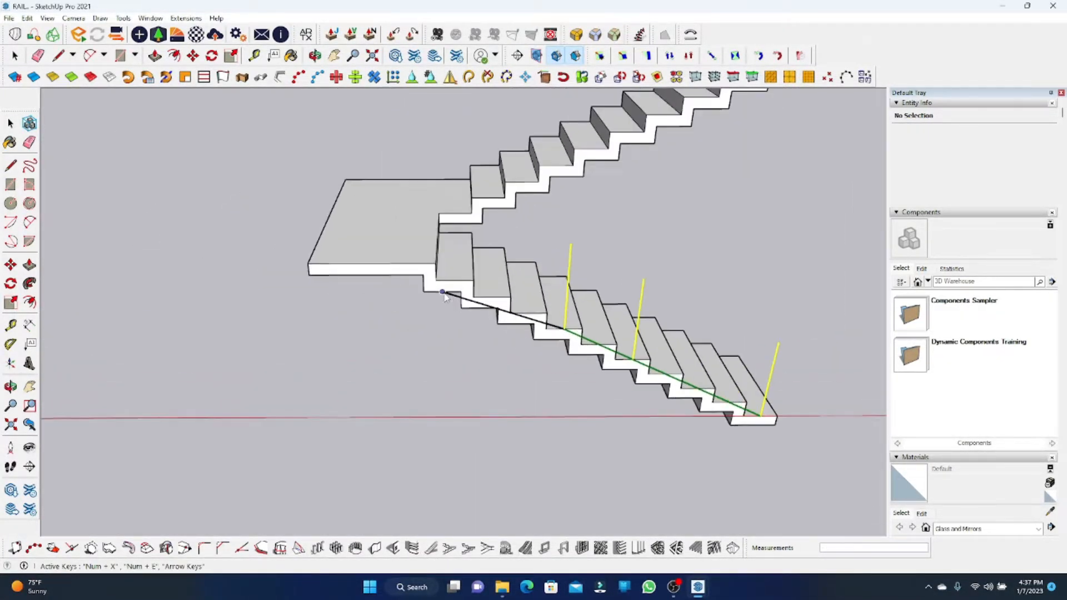
pyautogui.click(454, 280)
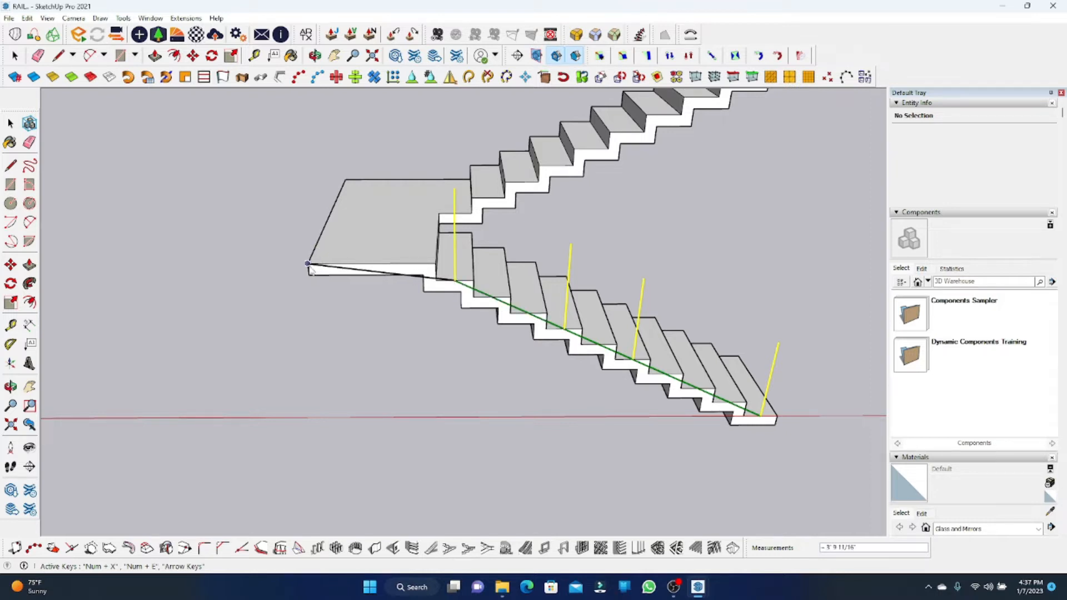
# - Place rail poles at the landing's outer corners and between them, ending at the first tread of the upper flight
pyautogui.click(309, 263)
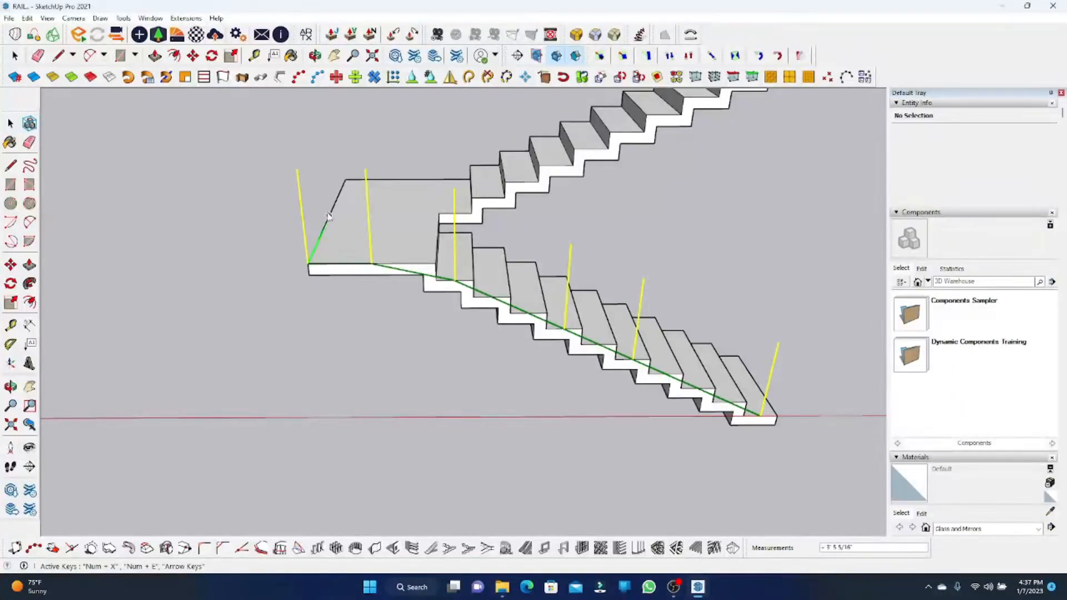
pyautogui.click(345, 179)
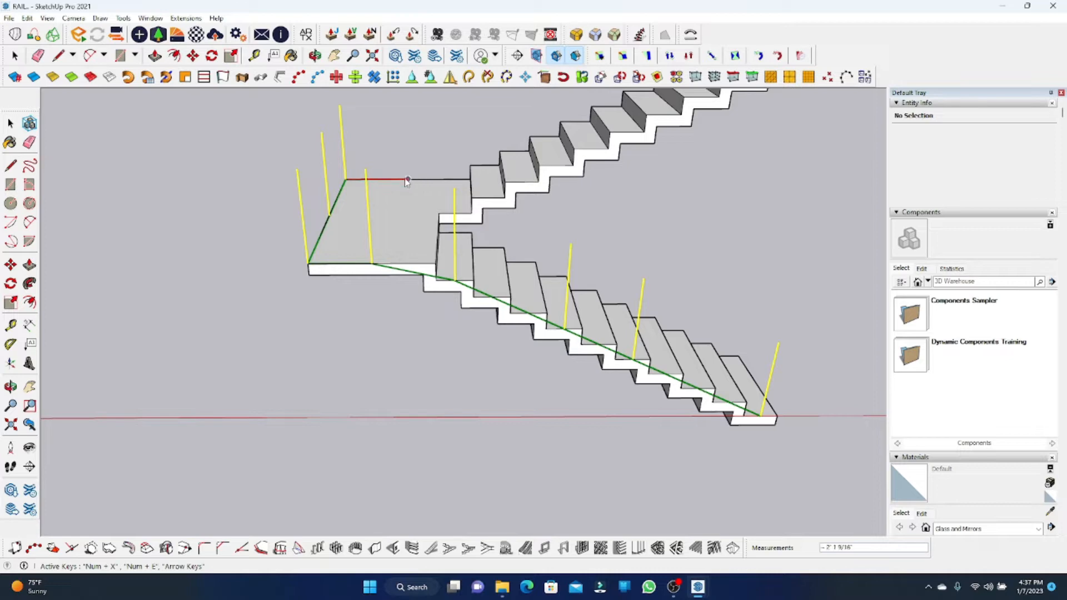
pyautogui.click(481, 173)
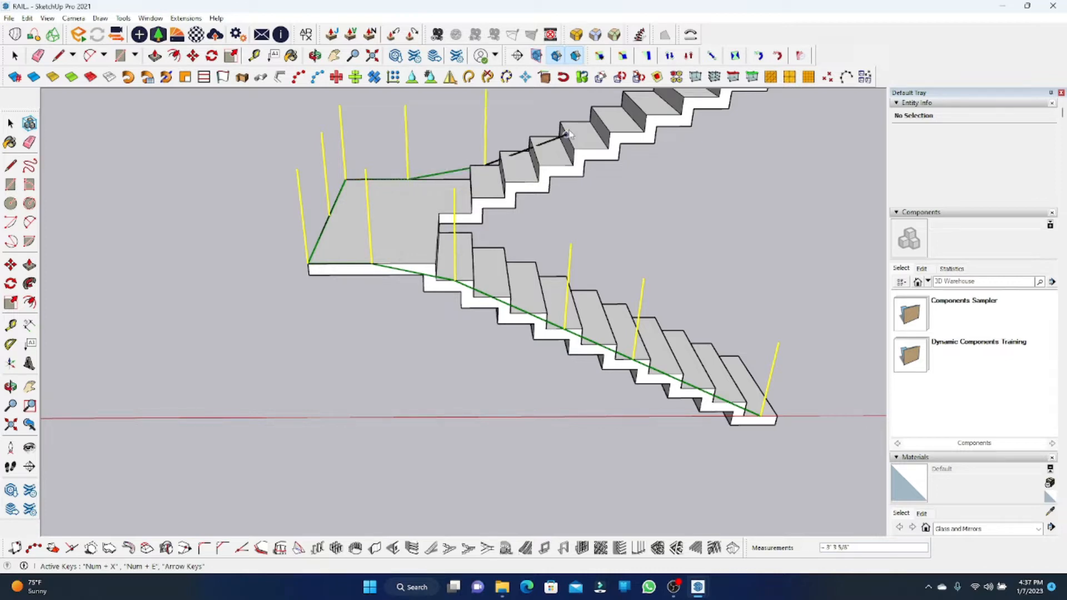
# - Place the remaining rail poles along the outer side of the upper flight to the top tread and generate the railing
pyautogui.scroll(-3, 545, 162)
pyautogui.scroll(3, 545, 164)
pyautogui.scroll(-2, 556, 158)
pyautogui.scroll(3, 580, 143)
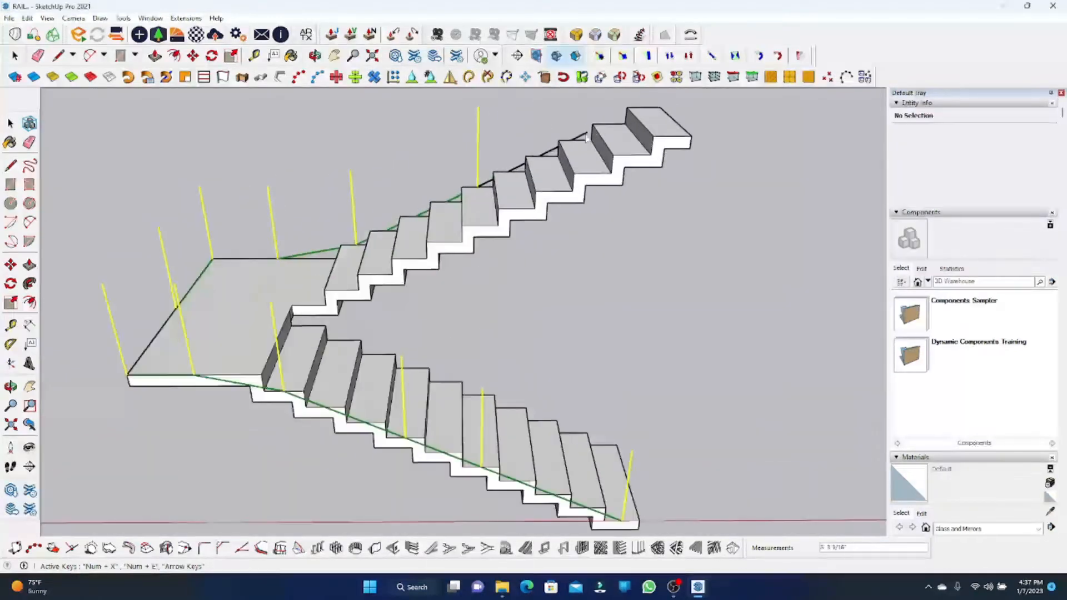
pyautogui.click(576, 141)
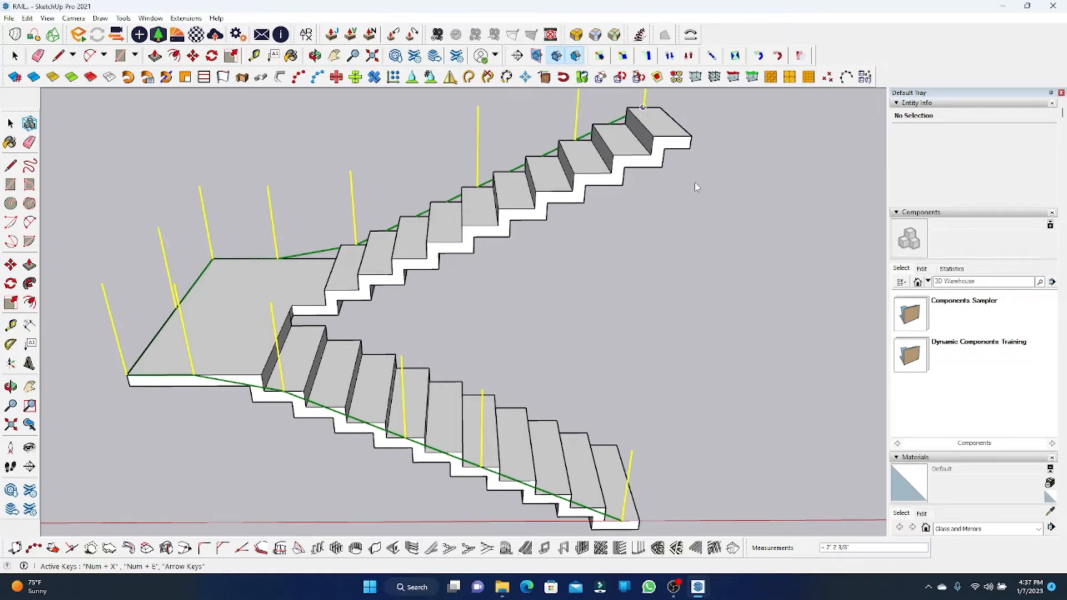
pyautogui.press('Return')
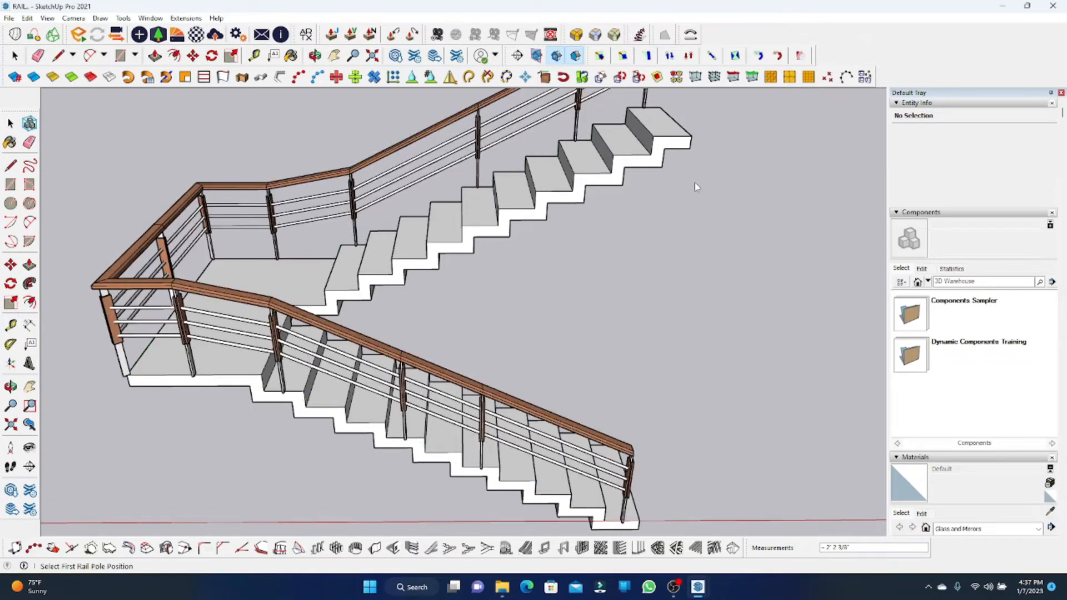
# - Copy the second staircase with its railing along the red axis, placing the copy on the side away from the original
pyautogui.scroll(-3, 569, 312)
pyautogui.moveTo(569, 312); pyautogui.dragTo(495, 327, button='middle')
pyautogui.scroll(6, 433, 341)
pyautogui.scroll(-5, 410, 374)
pyautogui.scroll(4, 495, 328)
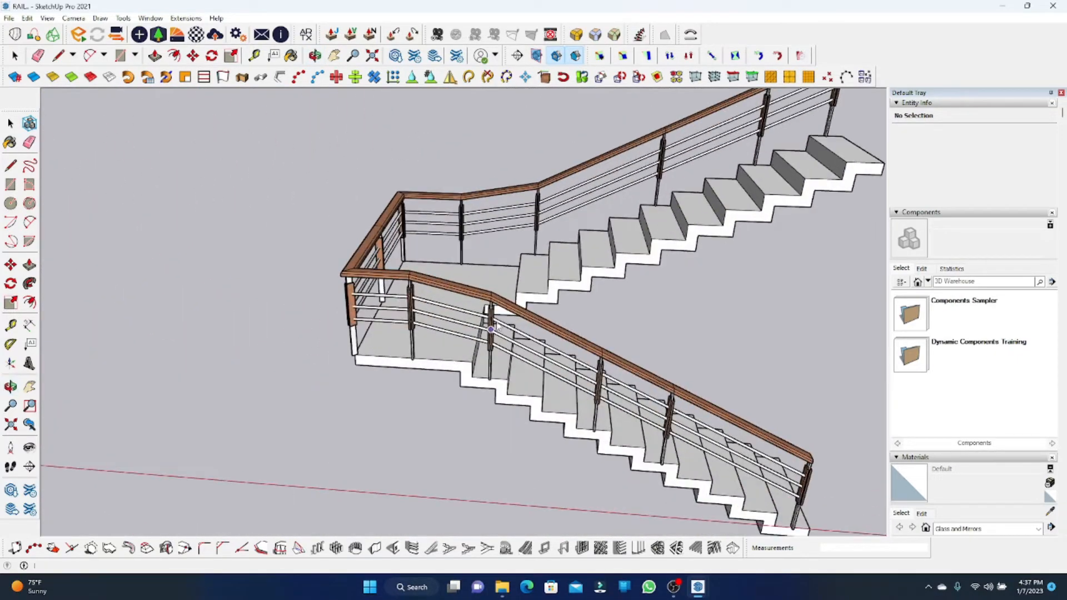
pyautogui.click(11, 124)
pyautogui.scroll(-4, 439, 309)
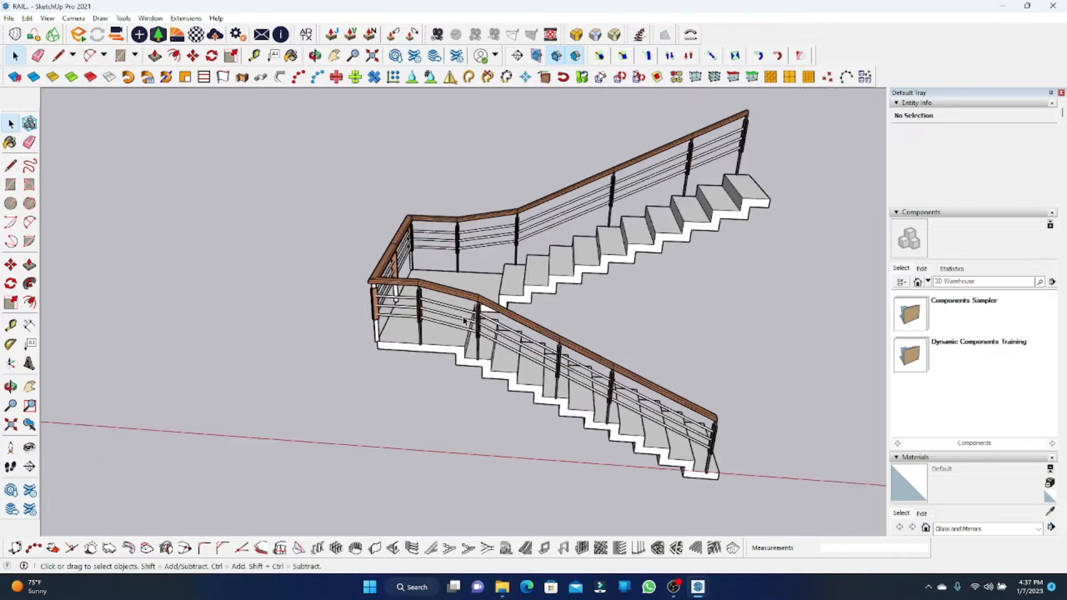
pyautogui.moveTo(318, 90); pyautogui.dragTo(318, 91)
pyautogui.scroll(-5, 398, 210)
pyautogui.press('m')
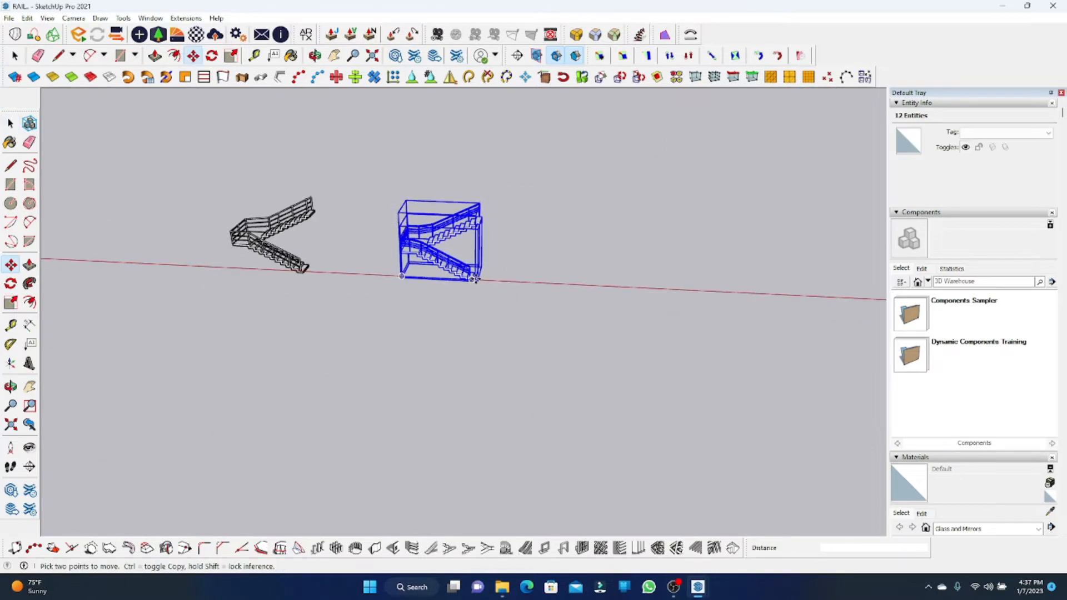
pyautogui.press('ctrl')
pyautogui.click(475, 281)
pyautogui.click(621, 288)
pyautogui.press('space')
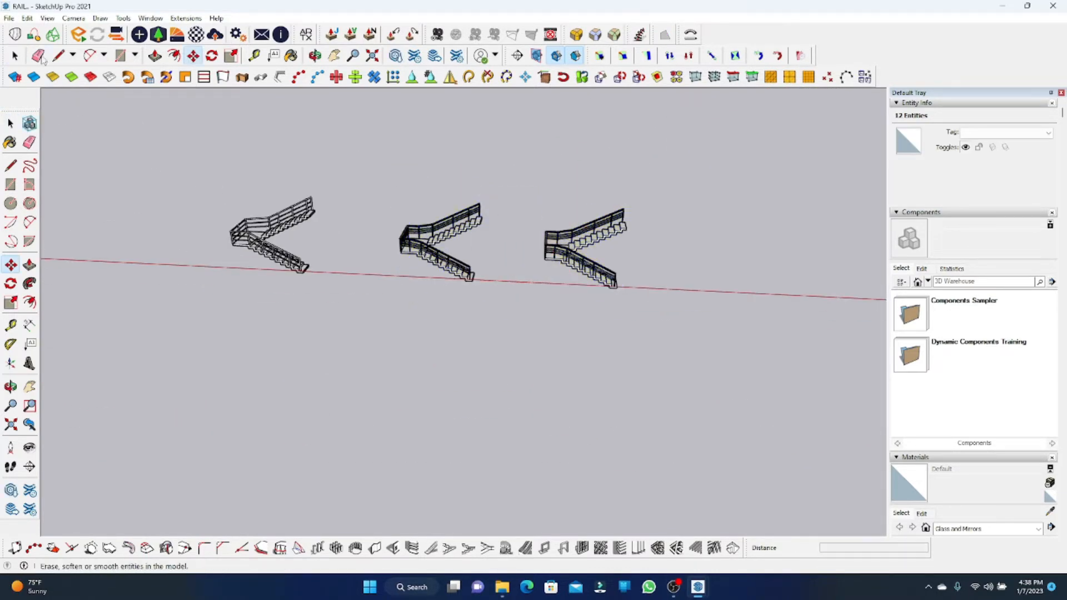
# - Delete the railing group from the newly copied third staircase
pyautogui.click(600, 295)
pyautogui.scroll(3, 599, 295)
pyautogui.click(536, 221)
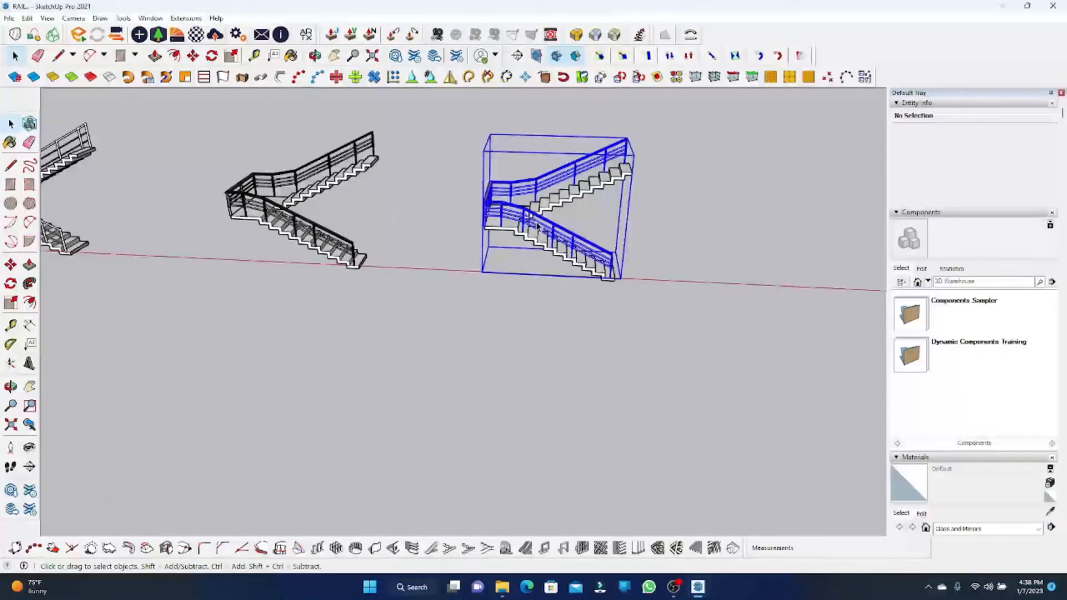
pyautogui.press('Delete')
# - Start another MajRail rail with type C, a 2' 6" height and 0" offsets
pyautogui.click(186, 19)
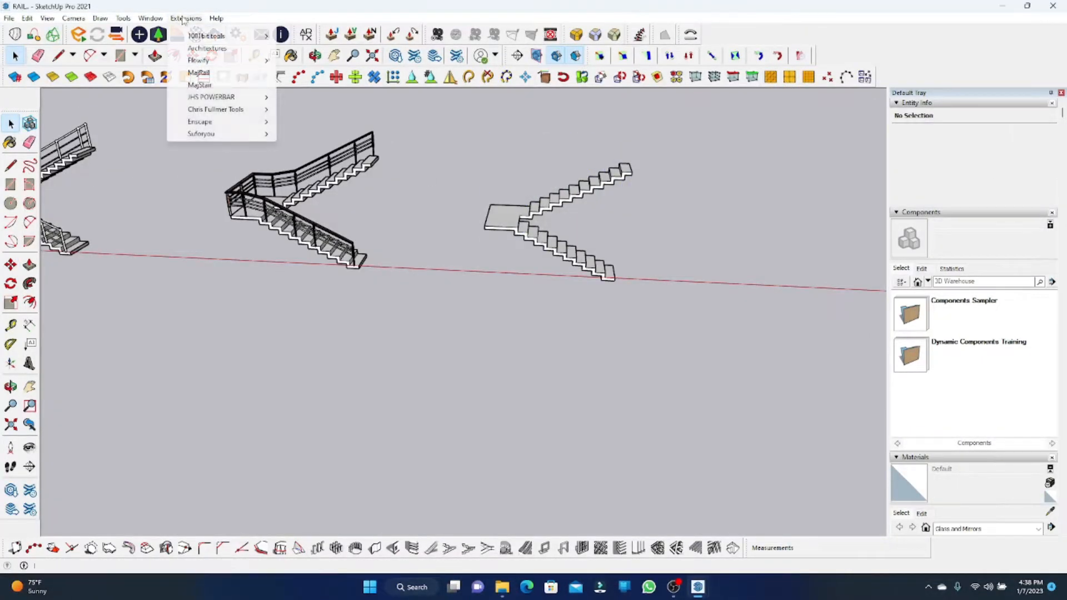
pyautogui.click(201, 73)
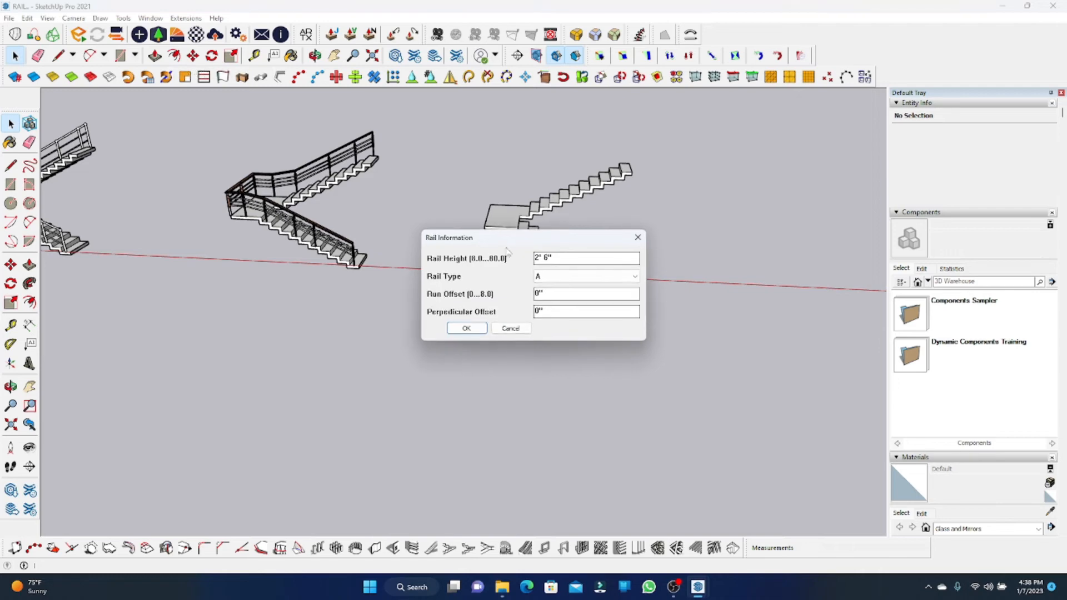
pyautogui.click(549, 277)
pyautogui.click(545, 301)
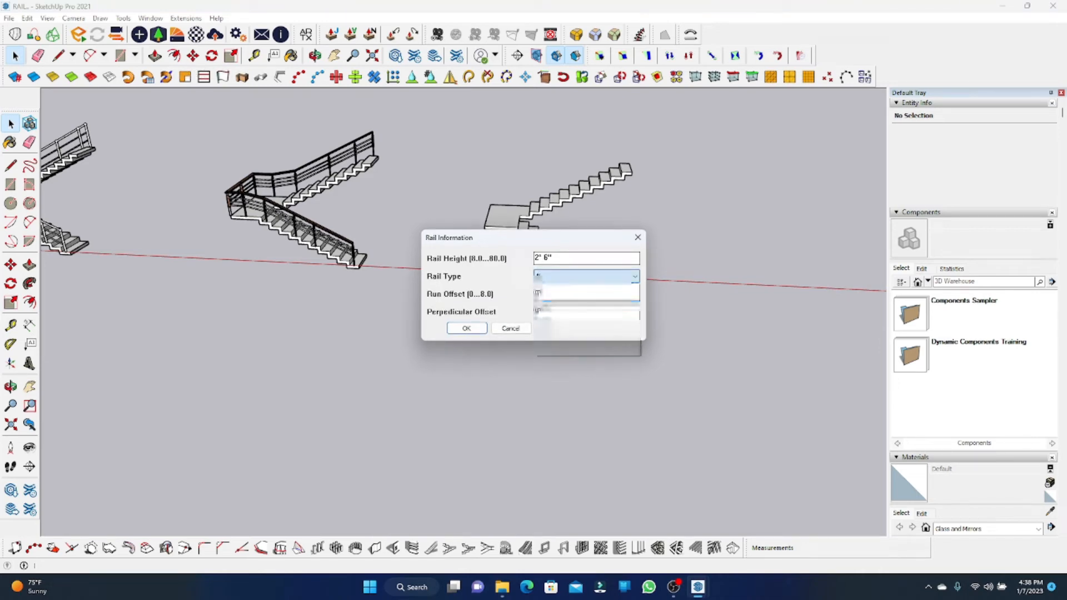
pyautogui.click(466, 328)
# - Place rail poles at intervals along the outer side of the third staircase's lower flight, from the bottom tread to the one beside the landing
pyautogui.scroll(6, 596, 299)
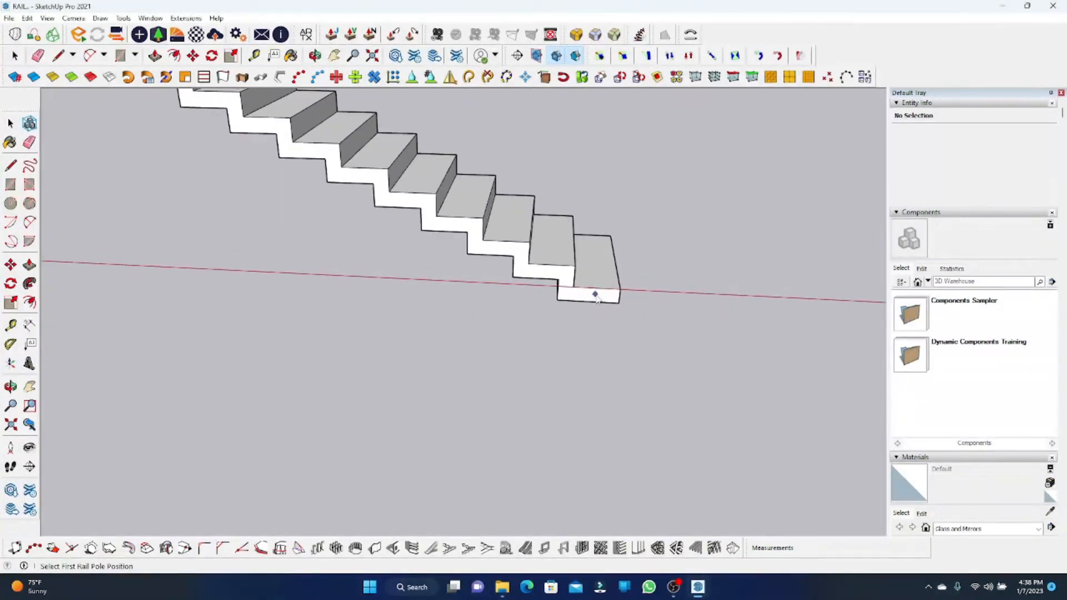
pyautogui.click(597, 290)
pyautogui.click(414, 214)
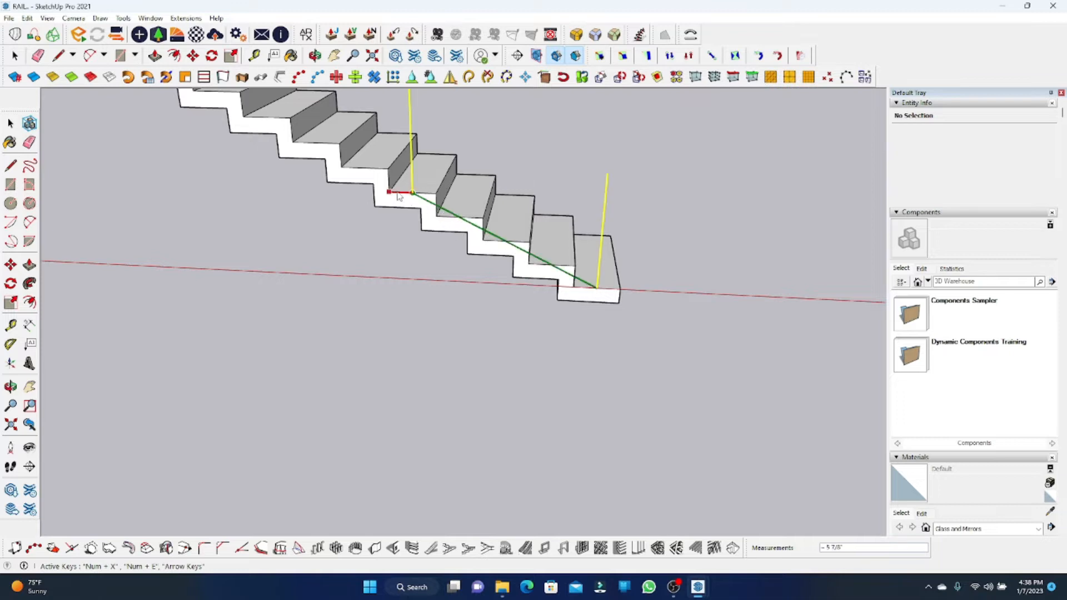
pyautogui.scroll(-5, 556, 250)
pyautogui.scroll(4, 425, 197)
pyautogui.click(470, 207)
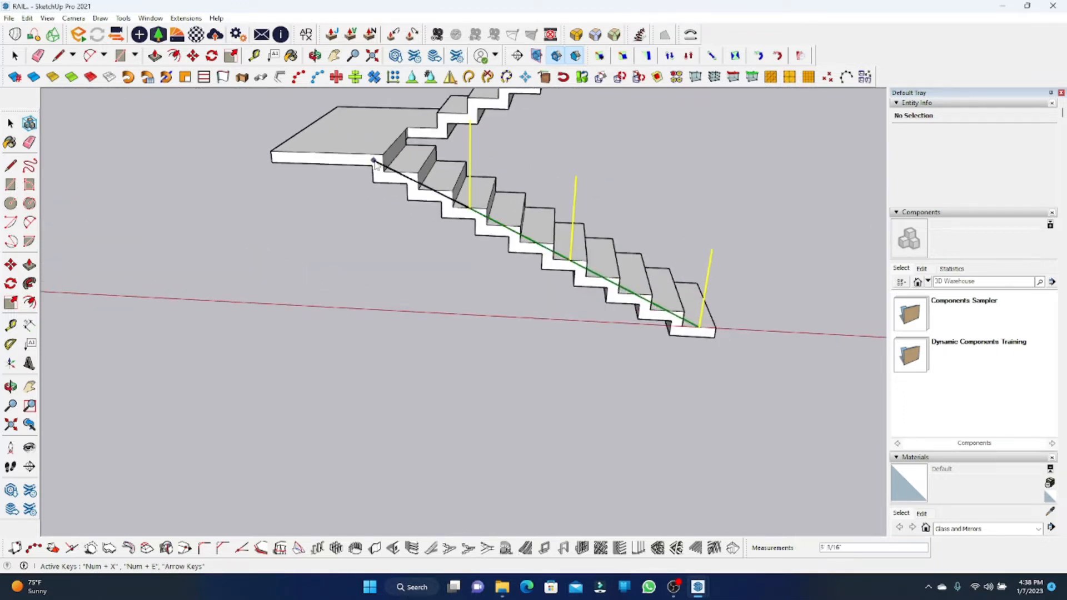
pyautogui.click(400, 173)
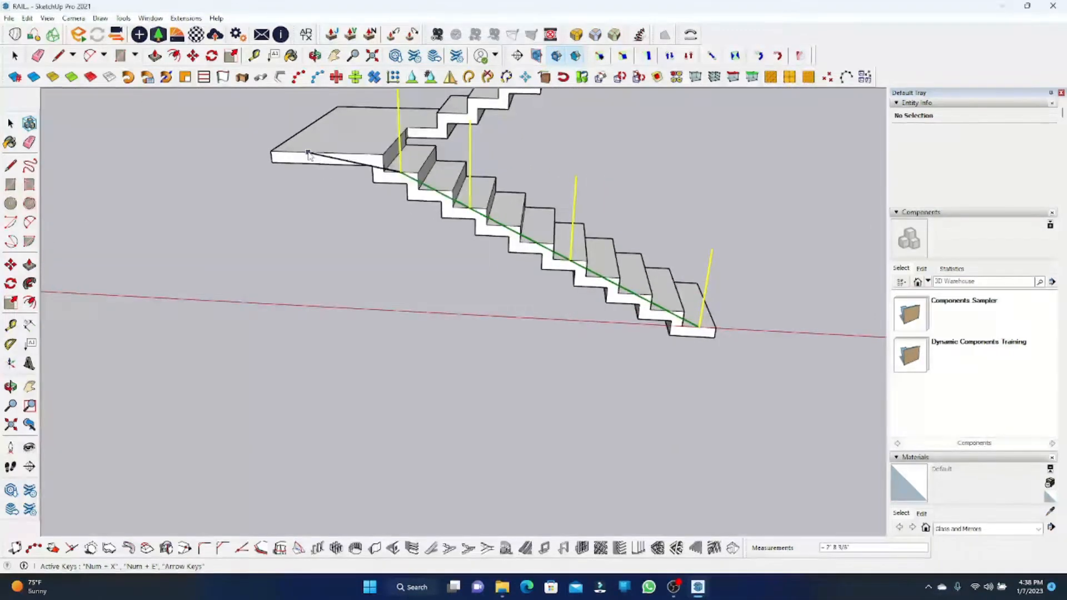
# - Place rail poles around the landing's three outer edges, at both outer corners and partway along each edge
pyautogui.click(326, 153)
pyautogui.click(272, 150)
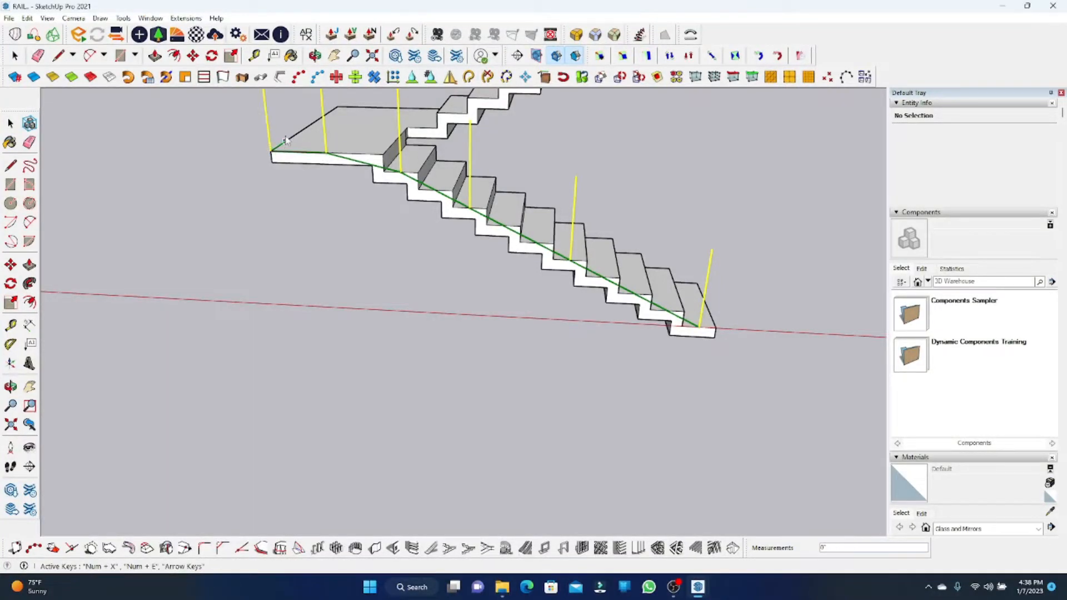
pyautogui.click(307, 128)
pyautogui.click(338, 107)
pyautogui.click(381, 108)
# - Place rail poles along the outer side of the third staircase's upper flight up to the top tread and generate the railing
pyautogui.scroll(-5, 436, 194)
pyautogui.moveTo(429, 177); pyautogui.dragTo(470, 217, button='middle')
pyautogui.scroll(1, 462, 136)
pyautogui.click(461, 128)
pyautogui.scroll(-2, 472, 129)
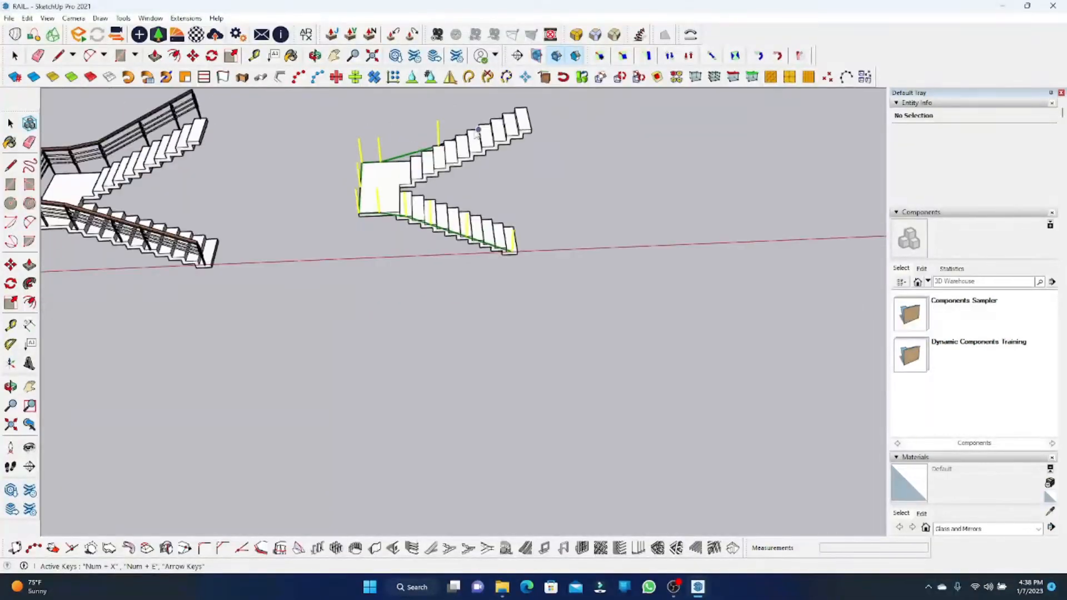
pyautogui.scroll(2, 483, 128)
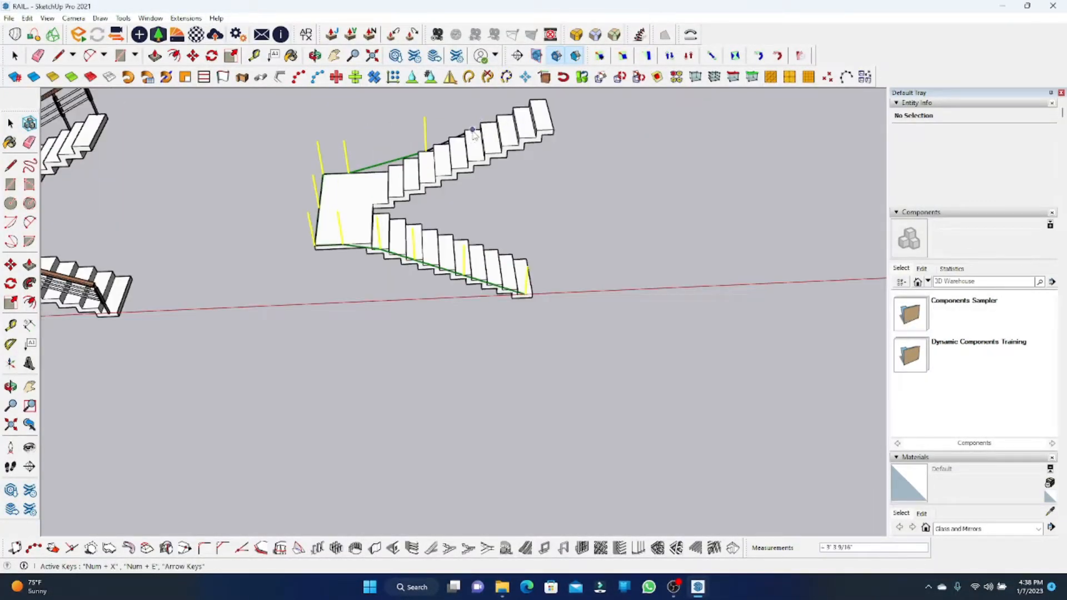
pyautogui.click(473, 130)
pyautogui.press('Return')
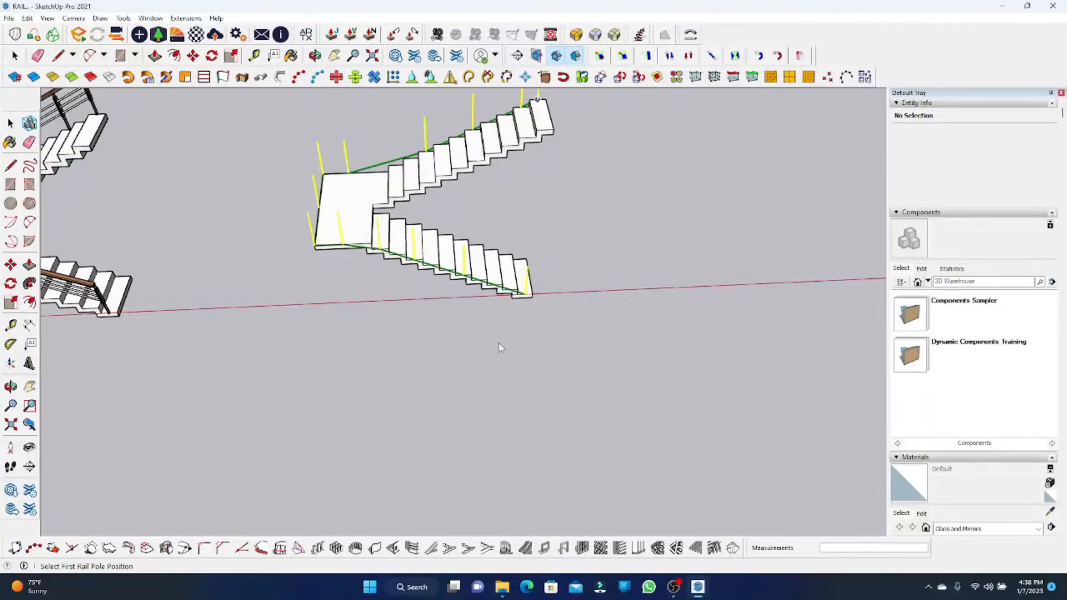
# - Examine the third staircase's new railing, its panels, poles and handrail along both flights and around the landing
pyautogui.moveTo(499, 344); pyautogui.dragTo(326, 173, button='middle')
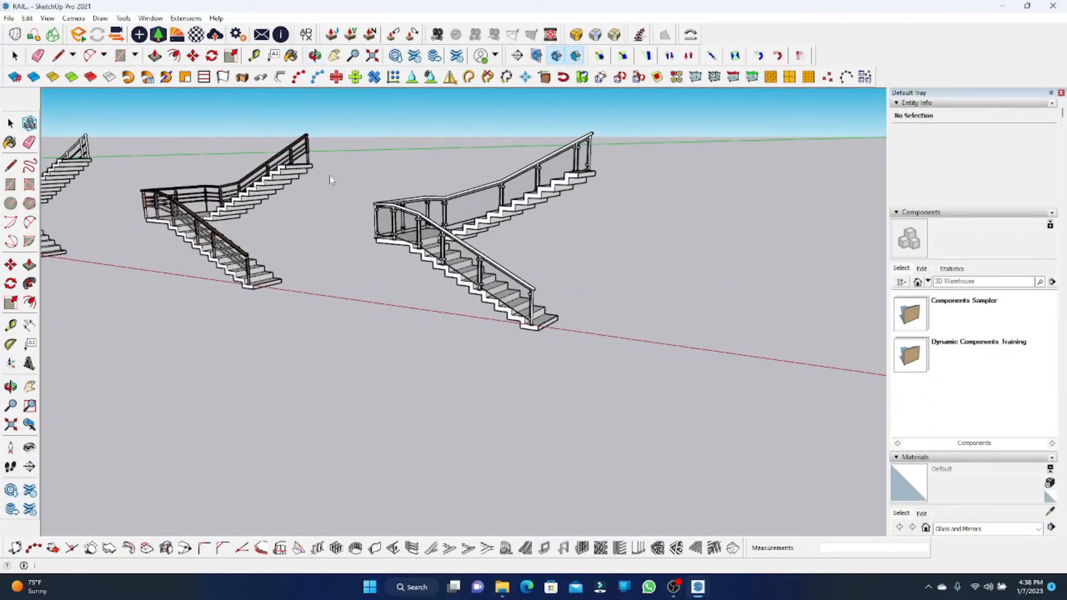
pyautogui.scroll(4, 488, 211)
pyautogui.moveTo(461, 206); pyautogui.dragTo(402, 236, button='middle')
pyautogui.scroll(3, 328, 231)
pyautogui.moveTo(482, 232); pyautogui.dragTo(483, 281, button='middle')
pyautogui.scroll(3, 390, 182)
pyautogui.scroll(-6, 404, 168)
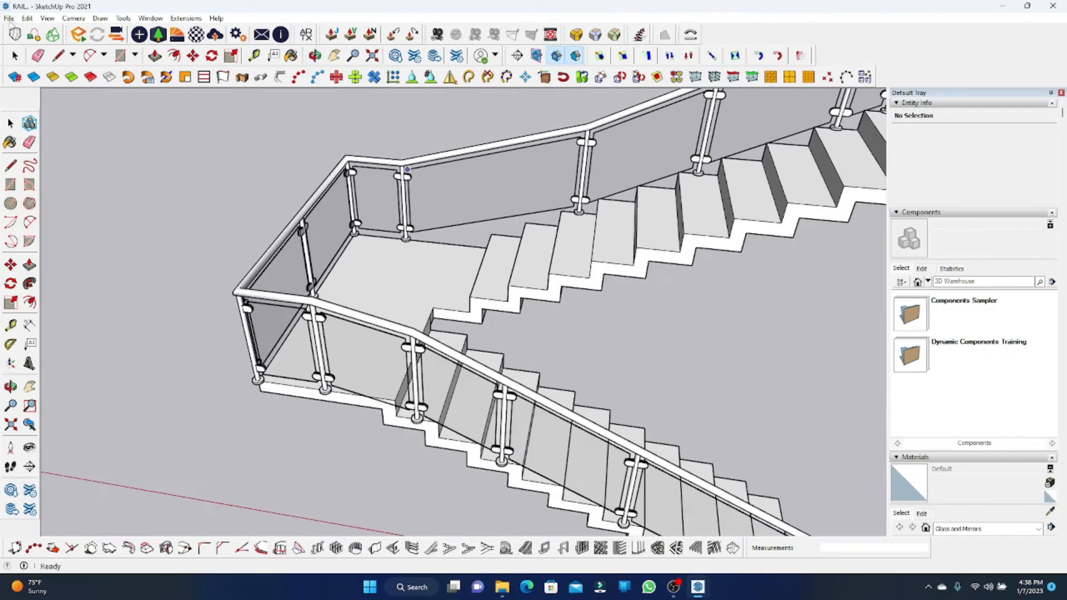
pyautogui.click(16, 56)
pyautogui.scroll(3, 371, 213)
pyautogui.scroll(-4, 390, 242)
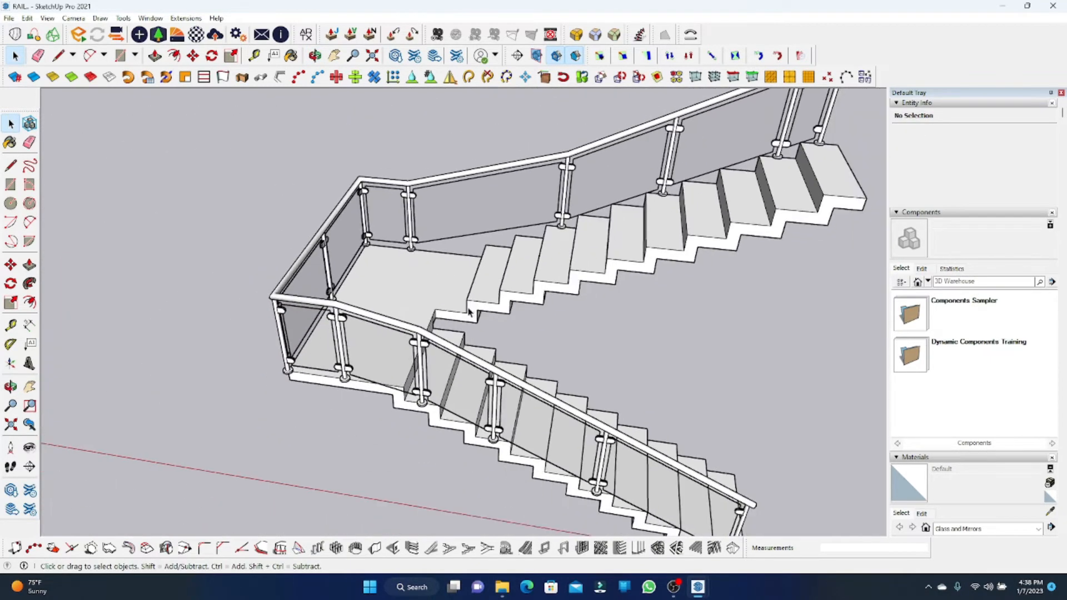
pyautogui.moveTo(413, 244); pyautogui.dragTo(576, 197, button='middle')
pyautogui.scroll(3, 732, 449)
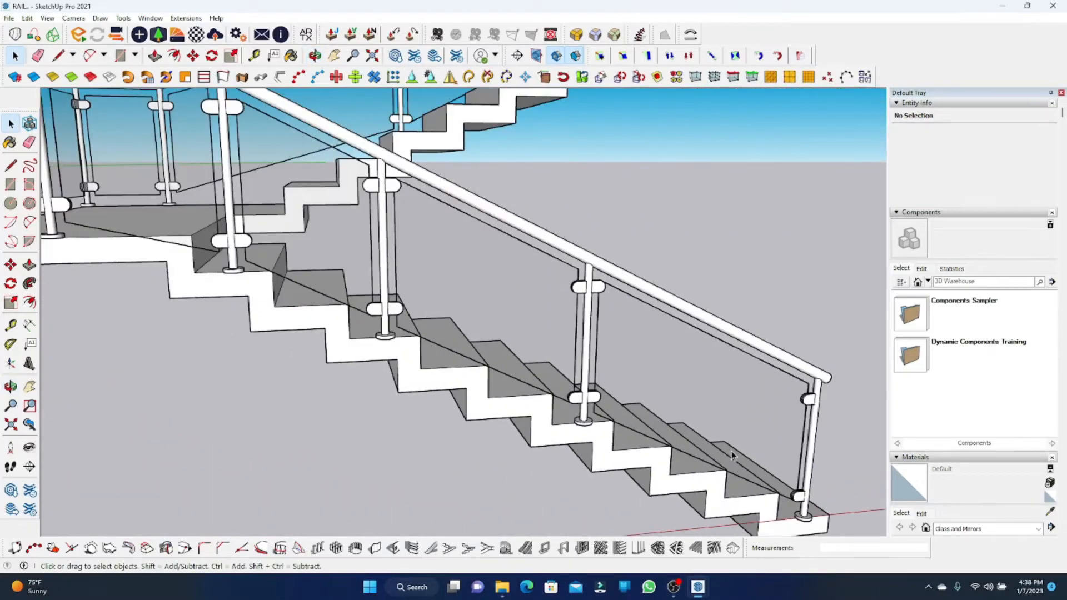
pyautogui.moveTo(732, 451); pyautogui.dragTo(600, 450, button='middle')
pyautogui.scroll(-4, 610, 400)
pyautogui.moveTo(714, 421); pyautogui.dragTo(556, 300, button='middle')
pyautogui.scroll(4, 598, 265)
pyautogui.moveTo(598, 266); pyautogui.dragTo(447, 240, button='middle')
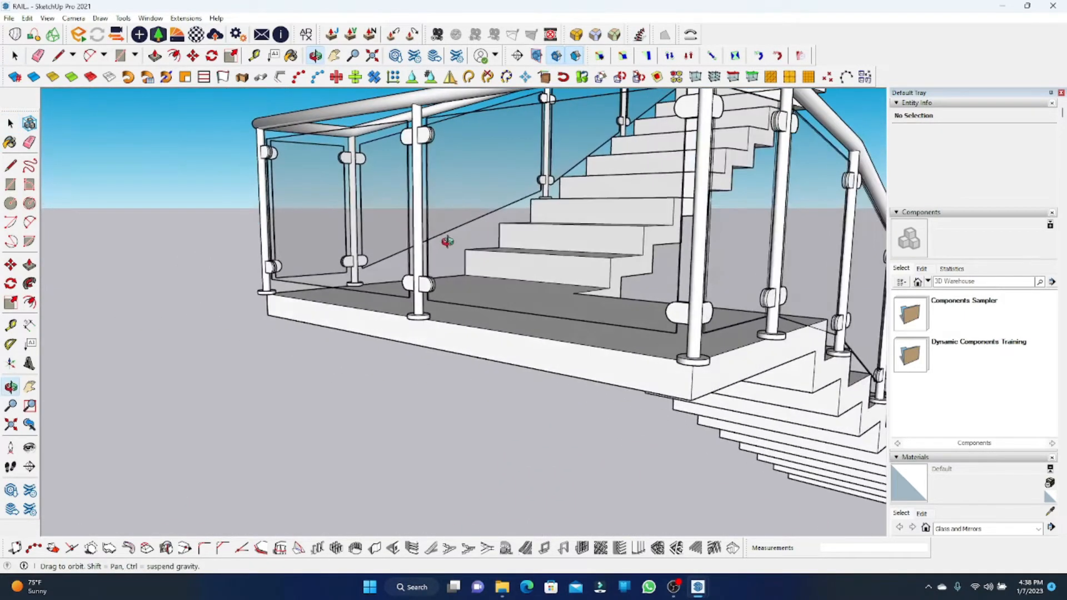
pyautogui.scroll(-5, 442, 361)
pyautogui.scroll(3, 555, 328)
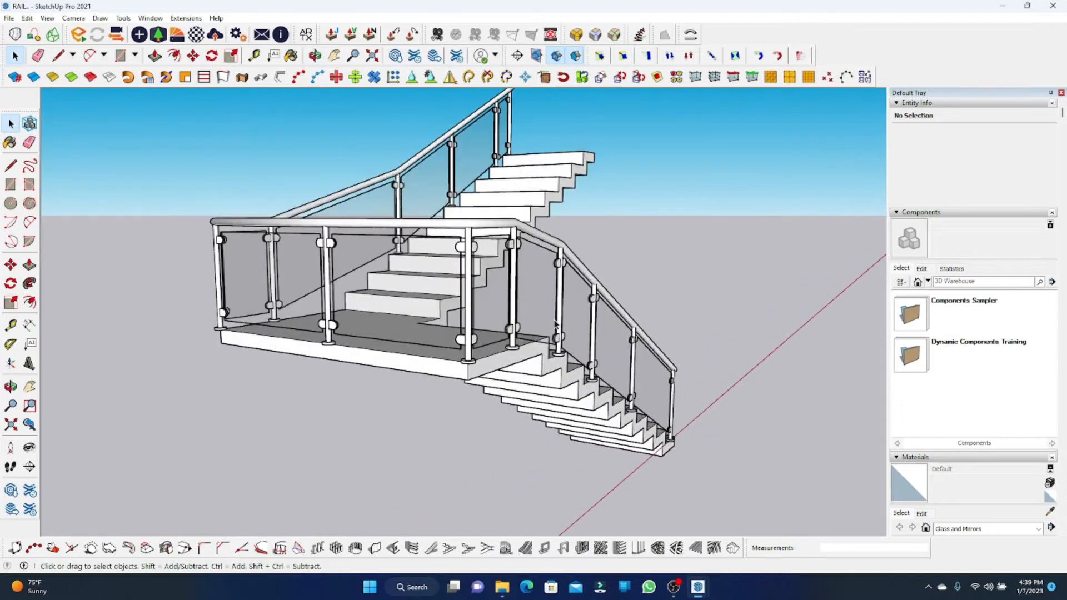
# - Scale the third staircase's railing group slightly inward, to 0.97 along the green axis and from the landing end along the red axis
pyautogui.click(562, 318)
pyautogui.press('s')
pyautogui.scroll(-1, 617, 273)
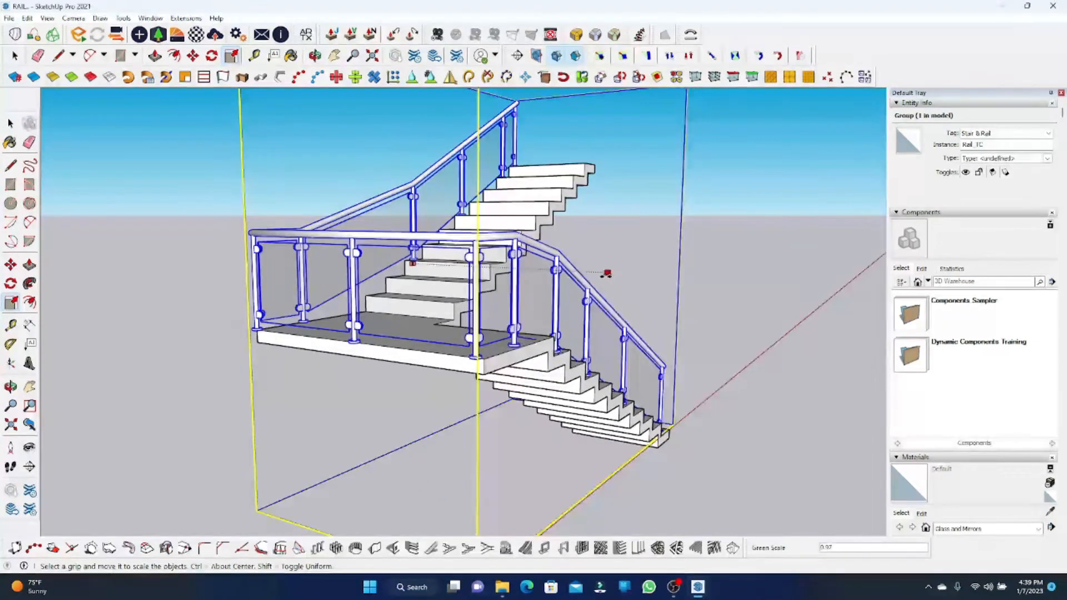
pyautogui.moveTo(606, 274); pyautogui.dragTo(306, 384, button='middle')
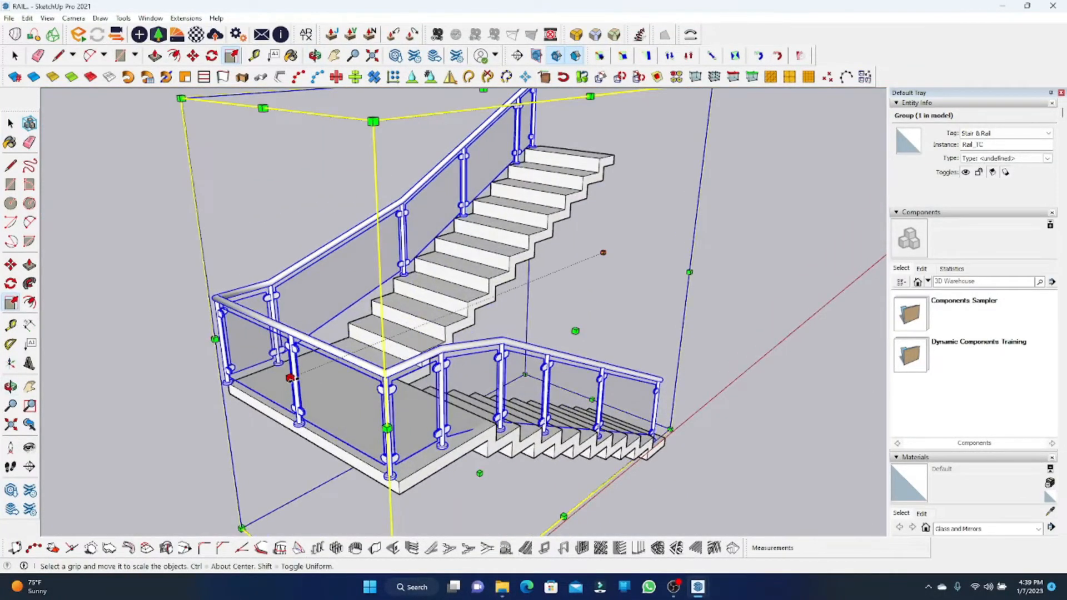
pyautogui.moveTo(291, 379); pyautogui.dragTo(302, 377)
pyautogui.moveTo(260, 363); pyautogui.dragTo(279, 365, button='middle')
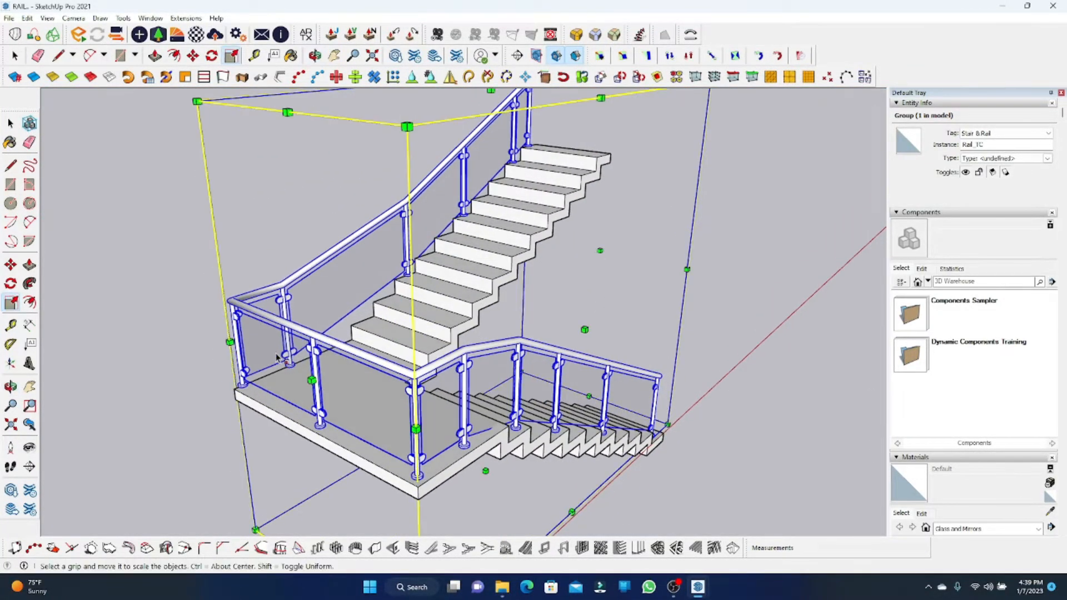
# - Scale the railing group to 0.98 along the green axis from the upper flight's outer side and deselect it
pyautogui.moveTo(418, 236); pyautogui.dragTo(589, 273, button='middle')
pyautogui.moveTo(569, 296); pyautogui.dragTo(573, 300)
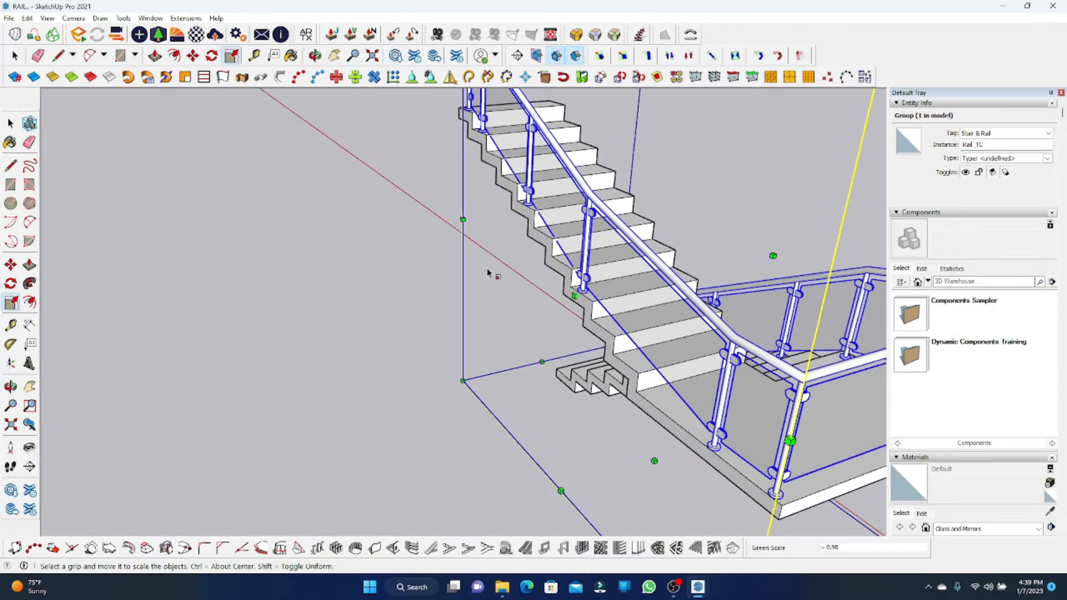
pyautogui.scroll(-5, 488, 273)
pyautogui.click(233, 146)
pyautogui.scroll(4, 589, 304)
pyautogui.moveTo(527, 311); pyautogui.dragTo(847, 360, button='middle')
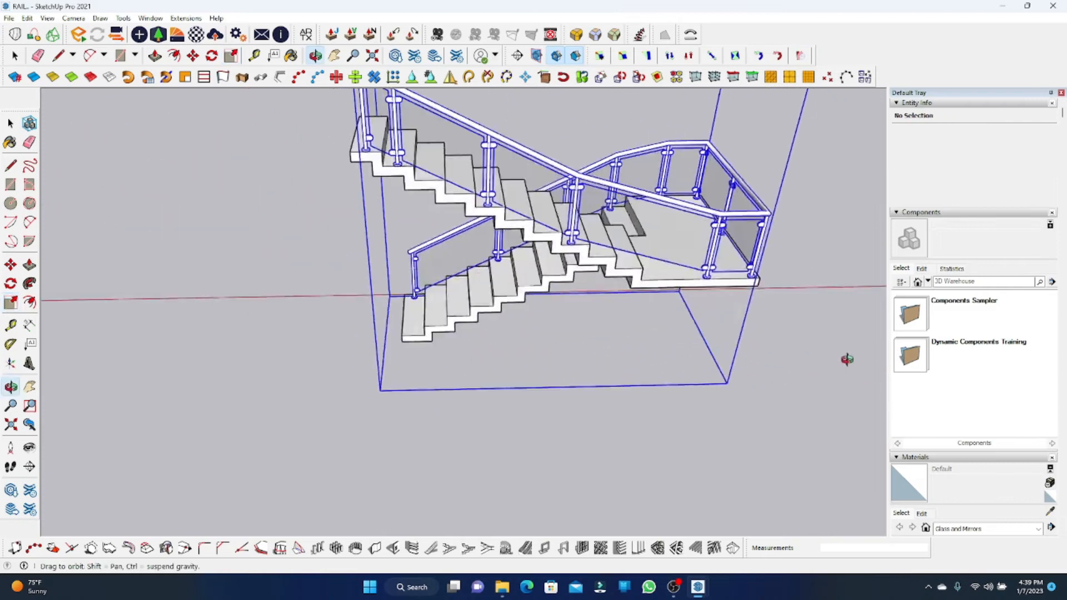
pyautogui.press('s')
pyautogui.press('space')
# - Compare the three staircases with their different railing types side by side
pyautogui.scroll(-3, 433, 381)
pyautogui.moveTo(567, 272); pyautogui.dragTo(414, 326, button='middle')
pyautogui.scroll(-3, 414, 326)
pyautogui.moveTo(589, 311); pyautogui.dragTo(610, 255, button='middle')
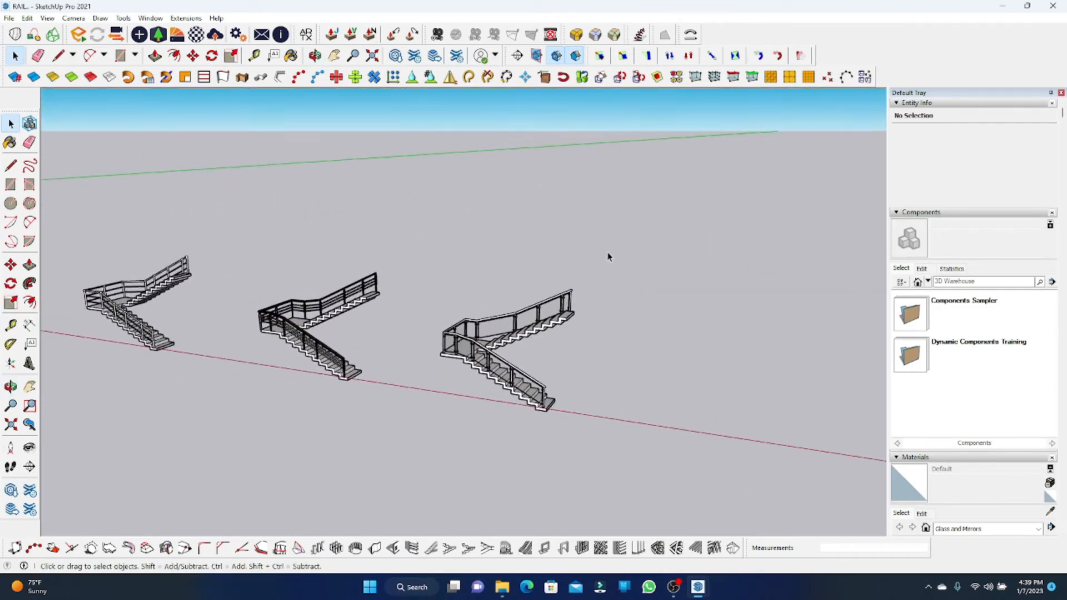
pyautogui.scroll(-3, 610, 255)
pyautogui.scroll(8, 459, 300)
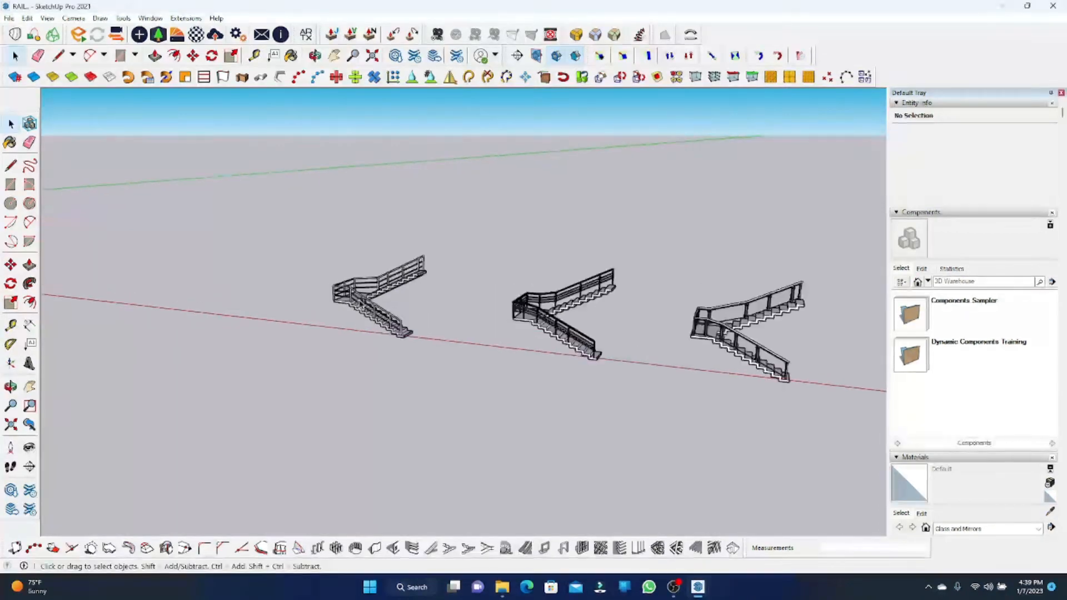
# - Examine the railings of the three two-flight staircases one after another, up close and from several angles
pyautogui.scroll(-3, 325, 309)
pyautogui.scroll(-3, 325, 308)
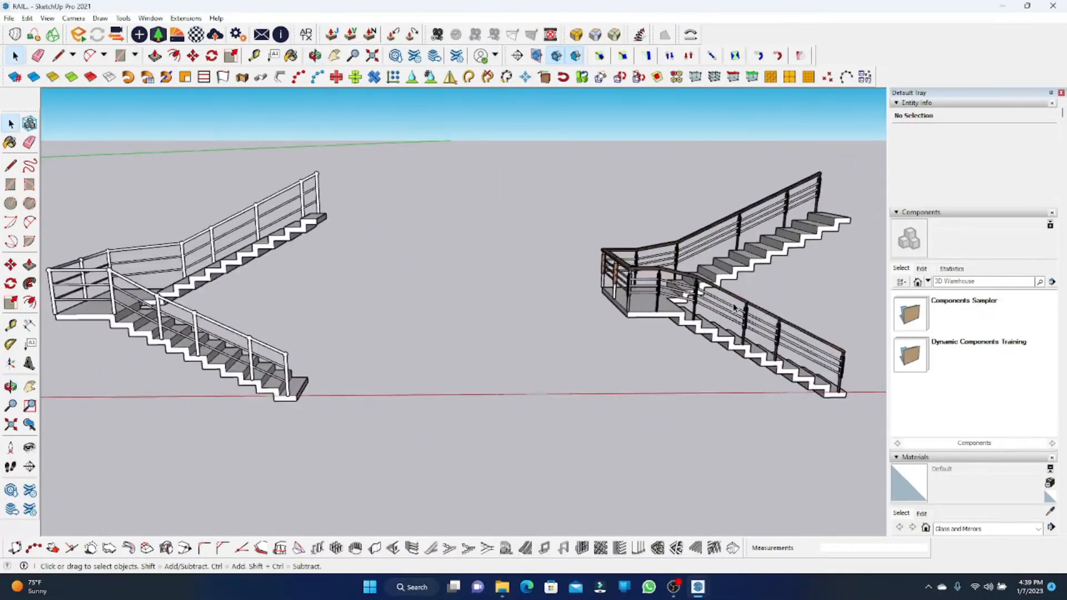
pyautogui.scroll(5, 508, 255)
pyautogui.scroll(-5, 393, 281)
pyautogui.scroll(2, 591, 278)
pyautogui.scroll(3, 591, 278)
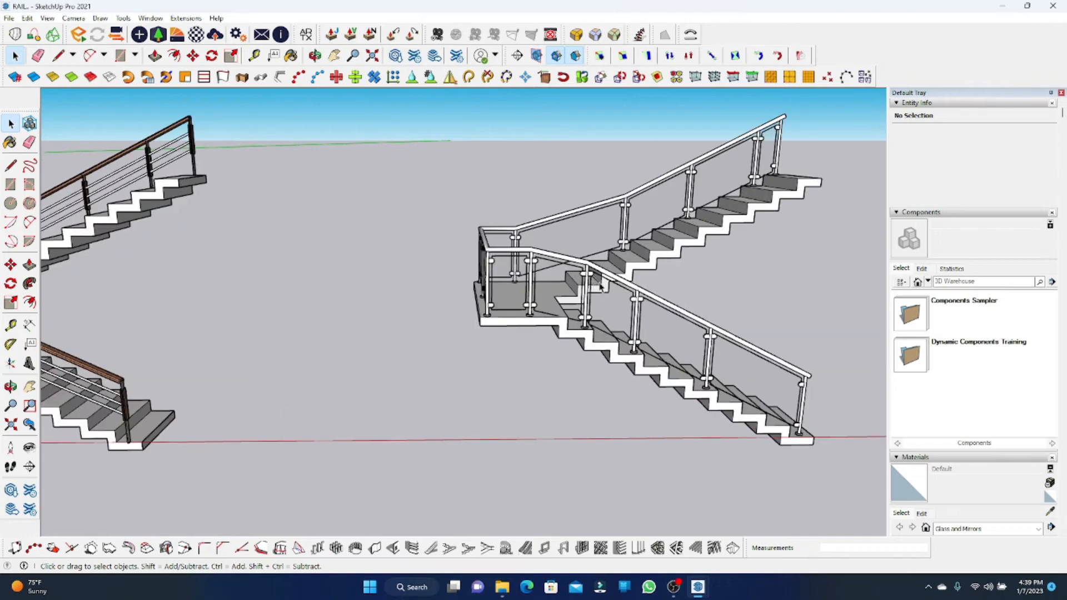
pyautogui.moveTo(590, 278); pyautogui.dragTo(603, 301, button='middle')
pyautogui.scroll(-6, 603, 302)
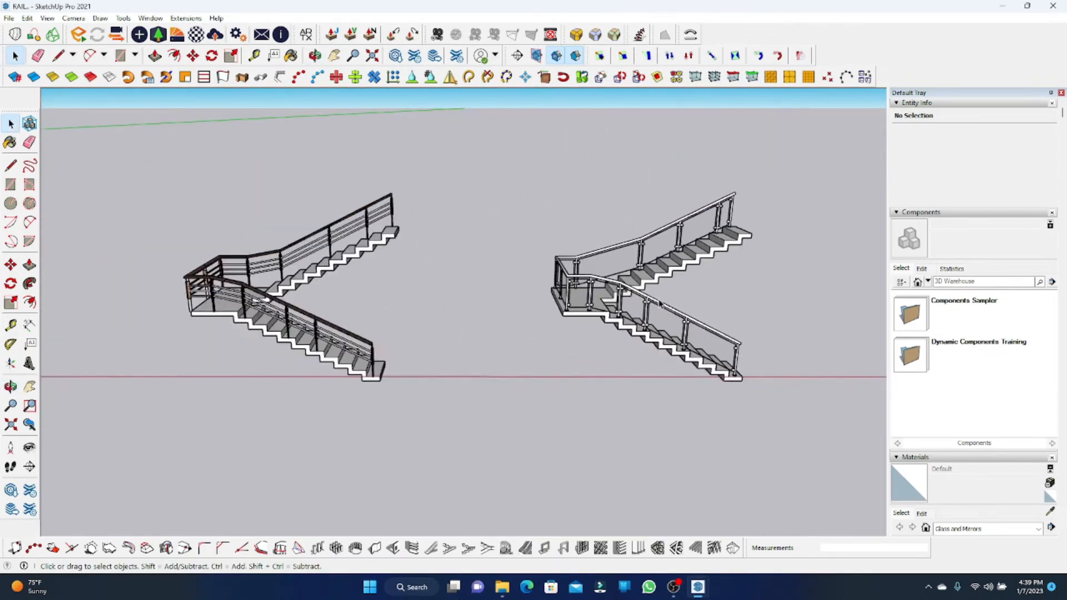
pyautogui.scroll(6, 439, 286)
pyautogui.moveTo(471, 310); pyautogui.dragTo(661, 318, button='middle')
pyautogui.scroll(-3, 528, 313)
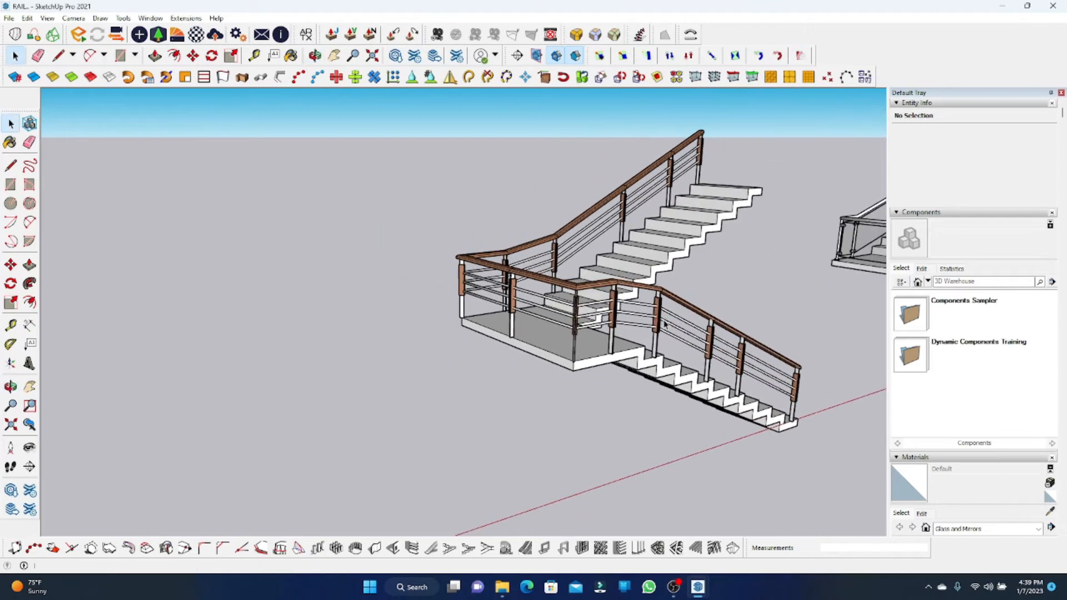
pyautogui.scroll(2, 714, 293)
pyautogui.moveTo(714, 293); pyautogui.dragTo(459, 299, button='middle')
pyautogui.scroll(-6, 459, 298)
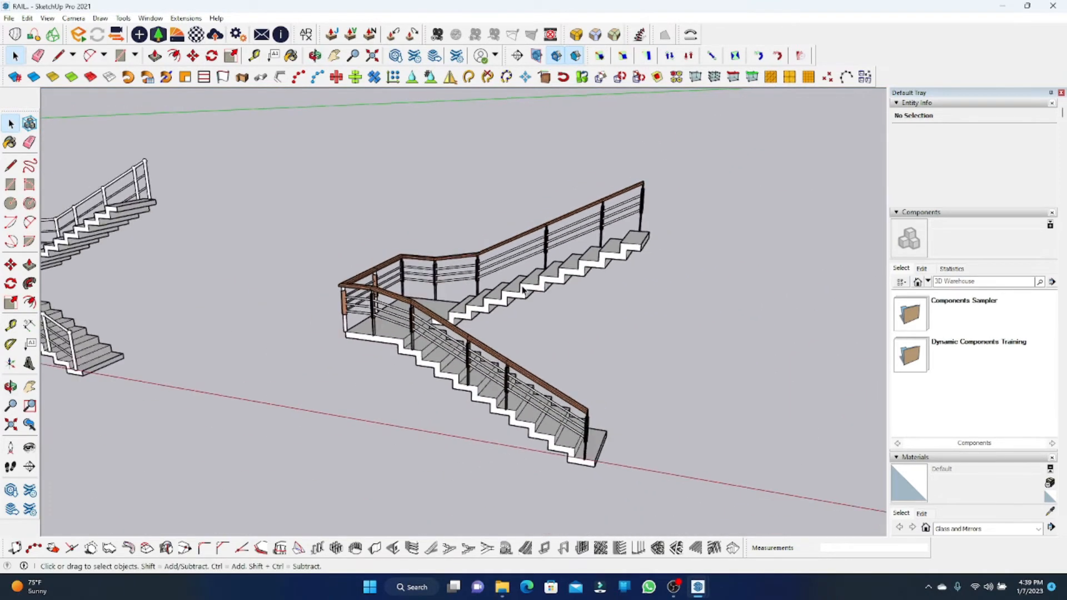
pyautogui.moveTo(569, 287); pyautogui.dragTo(581, 256, button='middle')
pyautogui.scroll(2, 580, 257)
pyautogui.scroll(2, 581, 257)
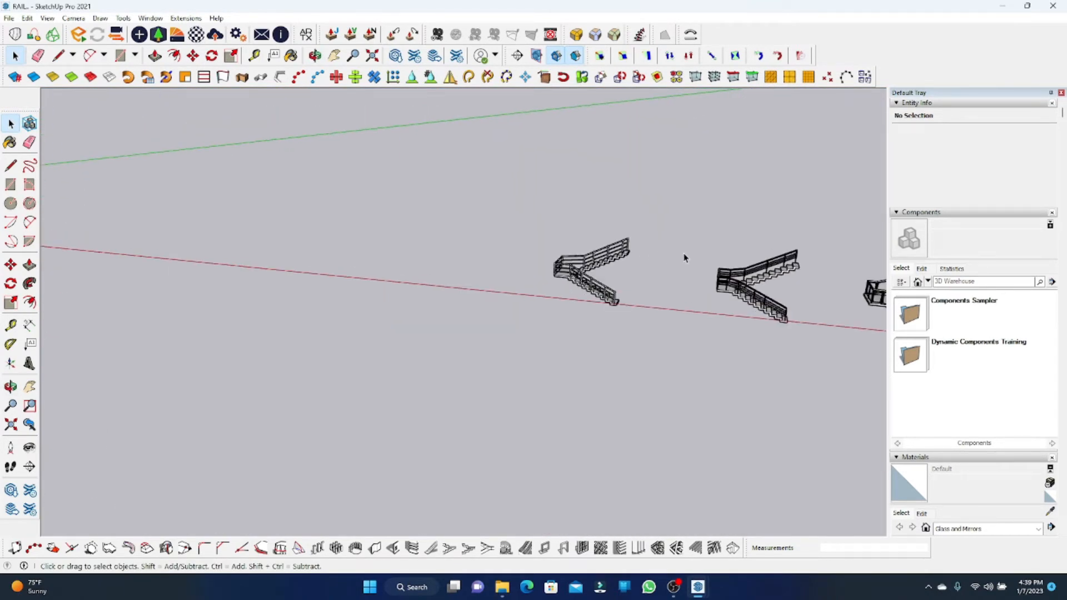
pyautogui.scroll(-4, 683, 255)
pyautogui.scroll(5, 92, 223)
# - Examine the straight staircase group together with the line beneath it and the open circular arc behind it
pyautogui.scroll(4, 218, 266)
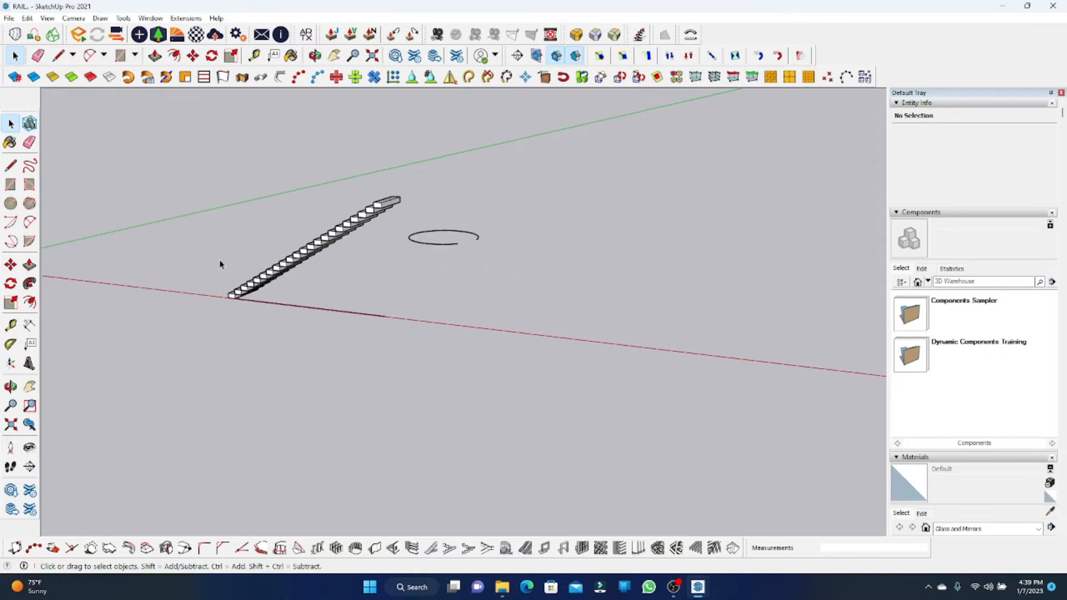
pyautogui.scroll(-3, 398, 316)
pyautogui.moveTo(398, 317); pyautogui.dragTo(505, 348, button='middle')
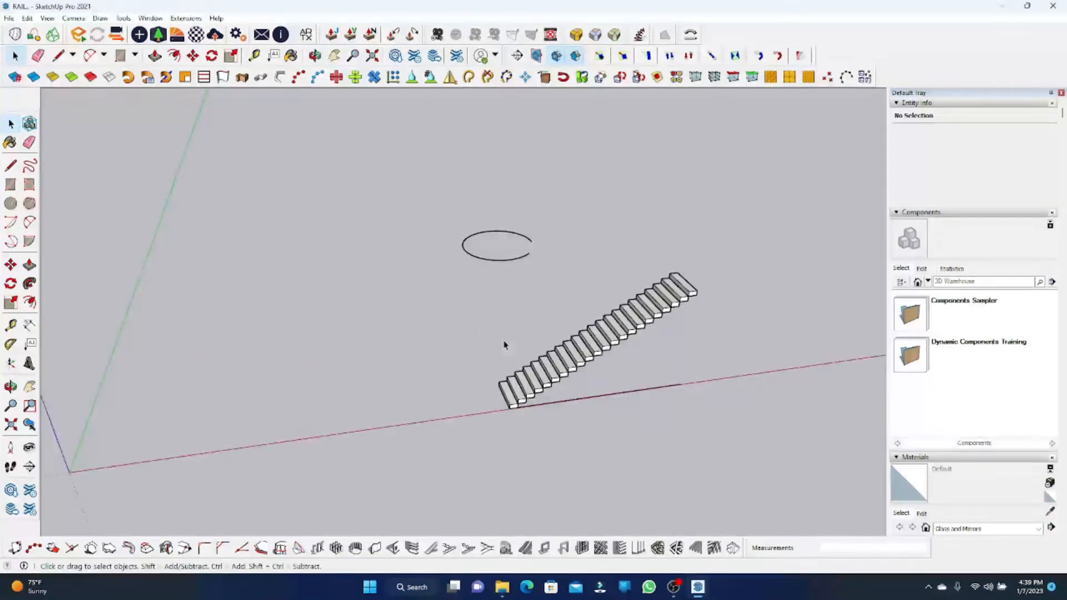
pyautogui.scroll(4, 607, 362)
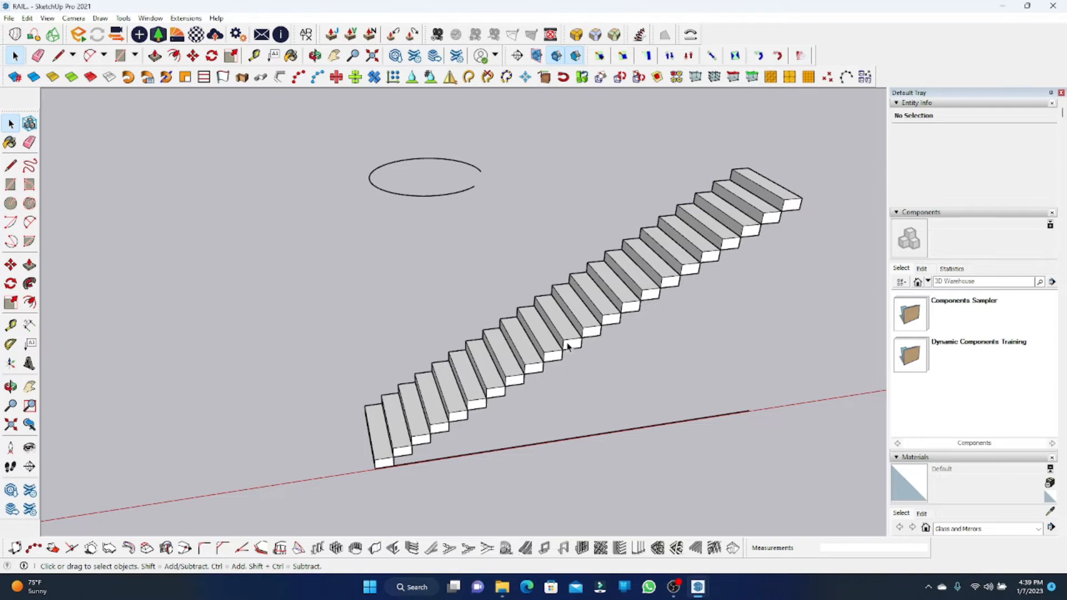
pyautogui.scroll(-2, 579, 345)
pyautogui.moveTo(529, 277); pyautogui.dragTo(489, 350, button='middle')
pyautogui.scroll(3, 443, 352)
pyautogui.scroll(-3, 506, 356)
pyautogui.click(529, 354)
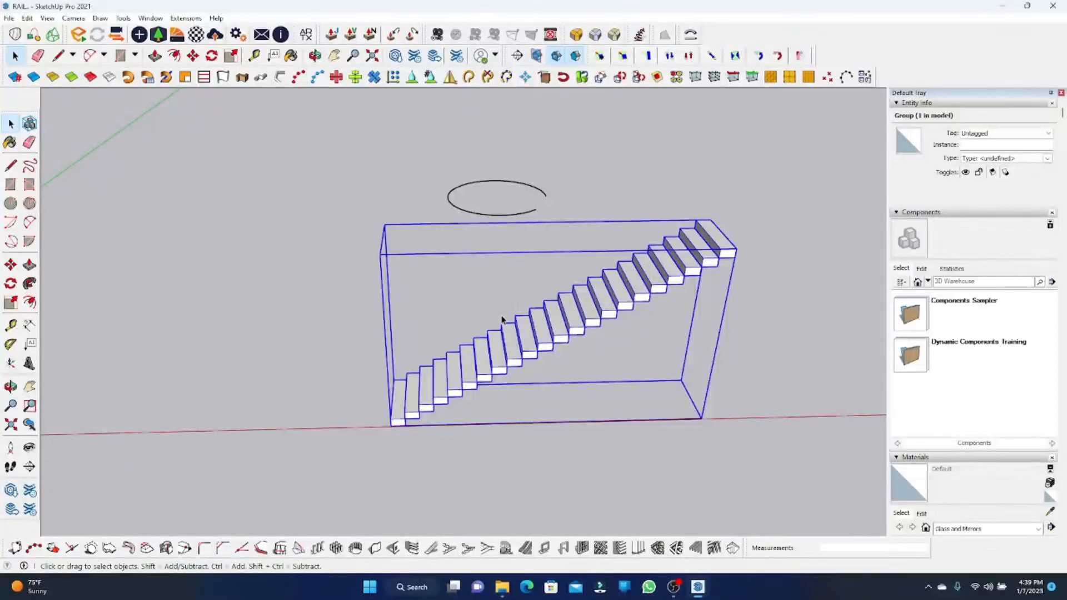
pyautogui.scroll(2, 467, 357)
pyautogui.click(443, 302)
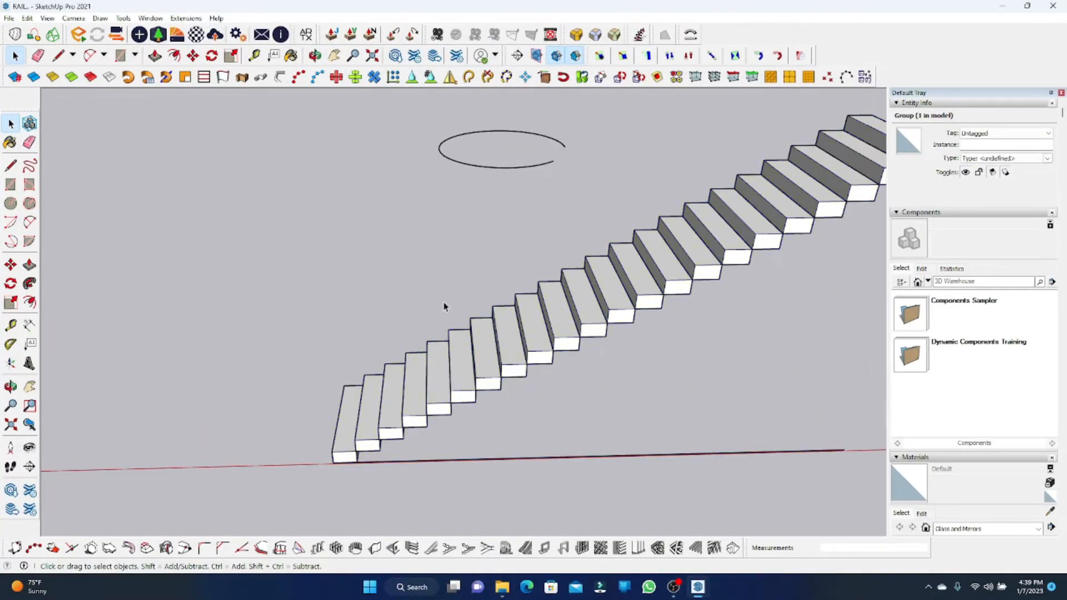
pyautogui.scroll(-4, 443, 311)
pyautogui.moveTo(443, 333); pyautogui.dragTo(481, 403, button='middle')
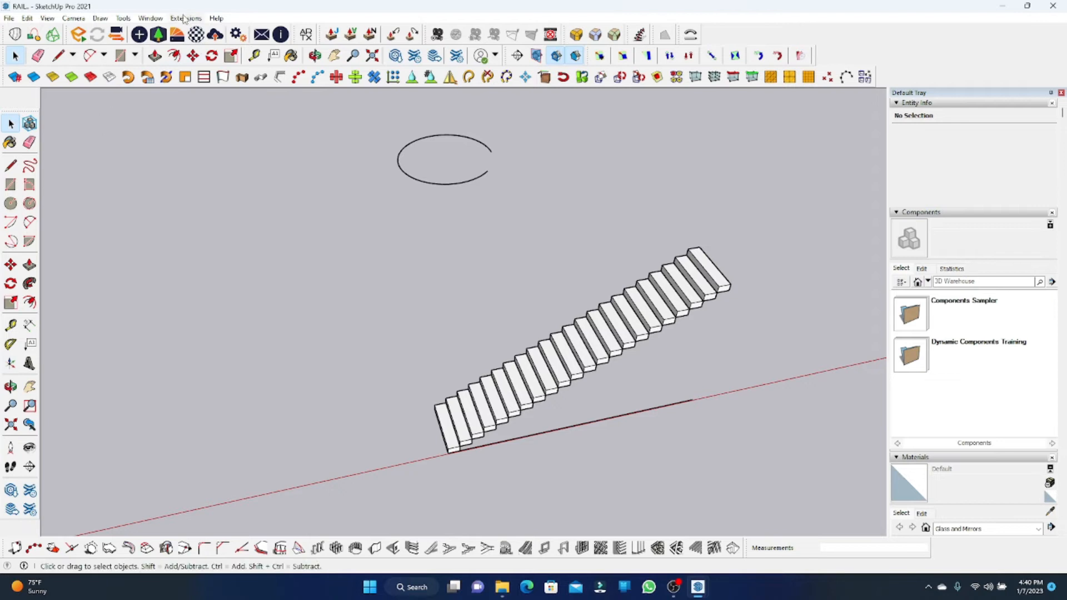
# - Start a MajRail railing of type A, 2' 6" high with 0" offsets, placing its first pole at the side edge of the straight staircase's lowest step
pyautogui.click(184, 18)
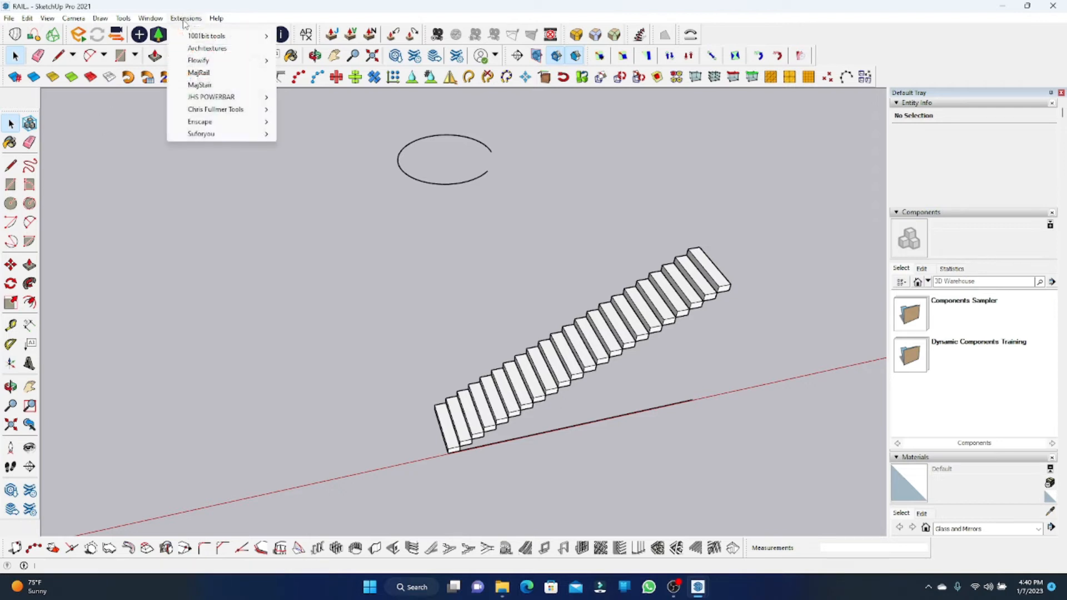
pyautogui.click(199, 72)
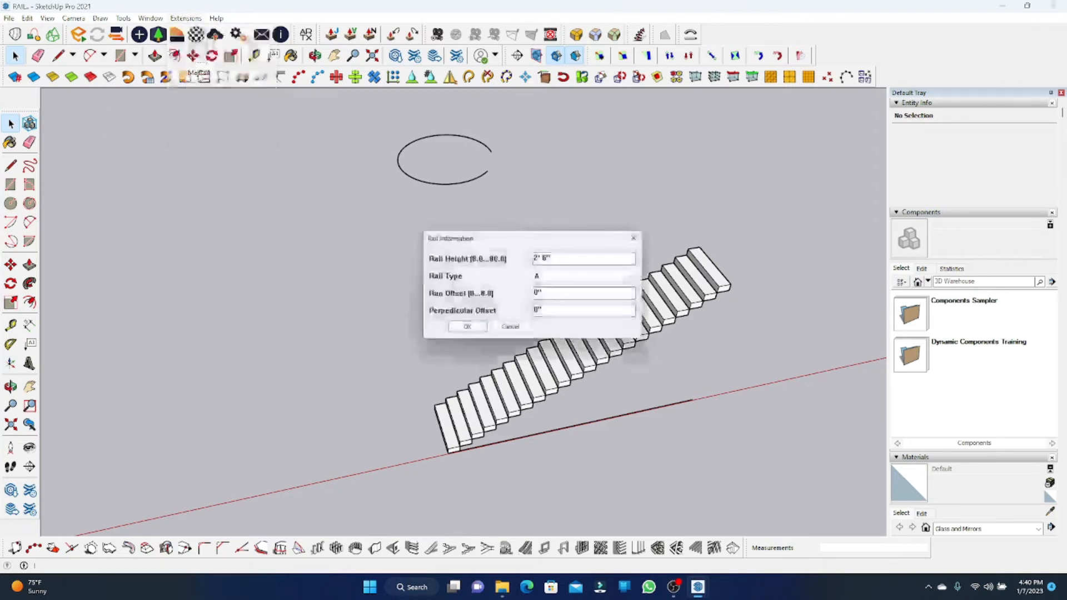
pyautogui.click(467, 329)
pyautogui.scroll(5, 449, 437)
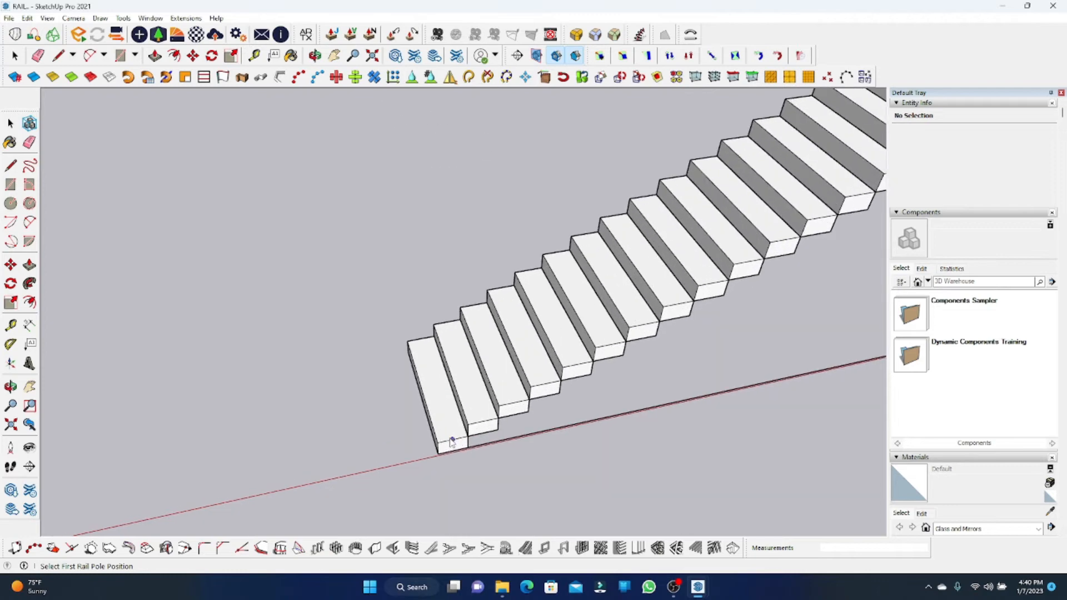
pyautogui.click(452, 442)
# - Place the remaining rail poles at intervals along the same side of the straight flight and finish the railing on the top step
pyautogui.scroll(-4, 452, 442)
pyautogui.scroll(3, 417, 418)
pyautogui.scroll(-4, 530, 359)
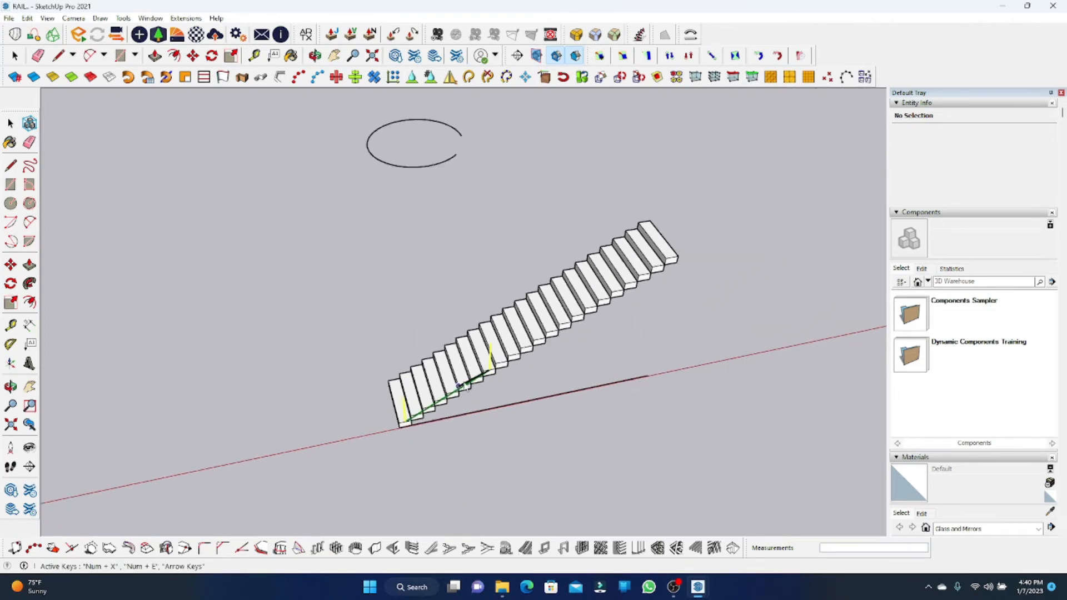
pyautogui.scroll(3, 547, 333)
pyautogui.click(487, 364)
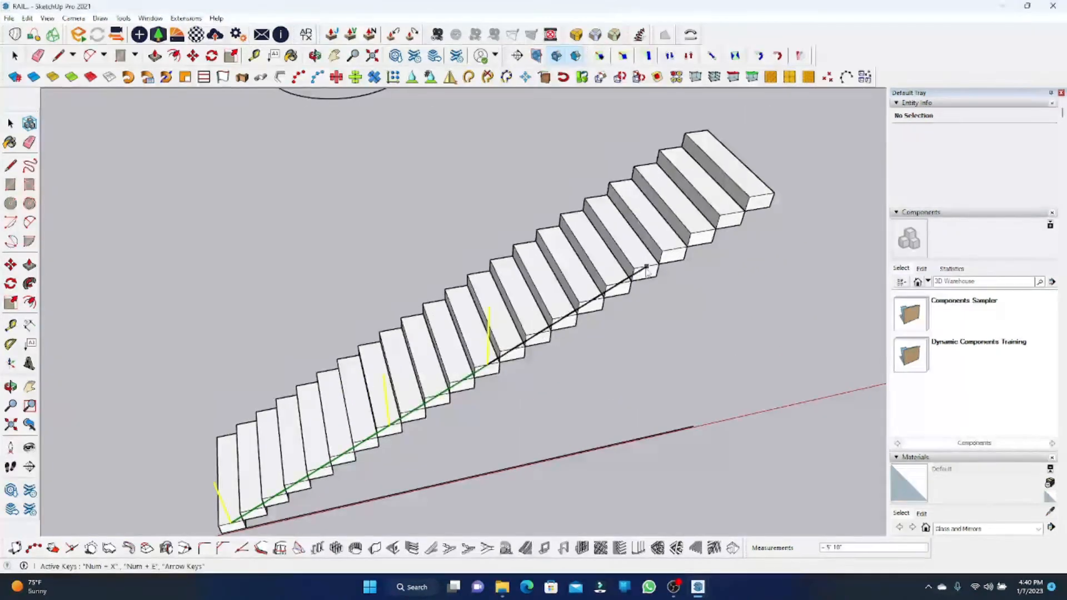
pyautogui.scroll(-4, 621, 286)
pyautogui.scroll(5, 595, 265)
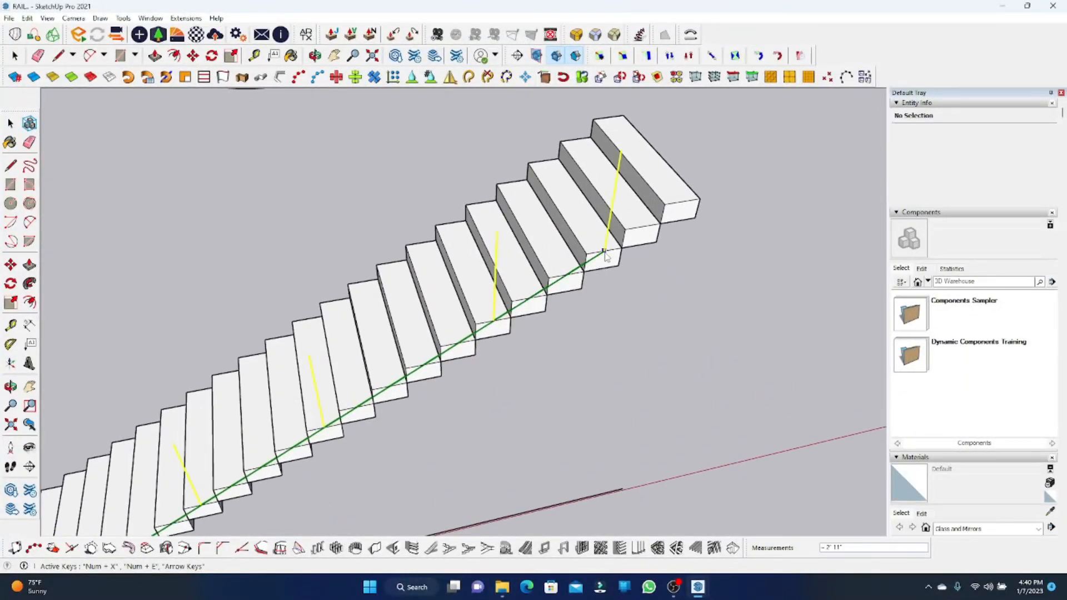
pyautogui.scroll(-4, 605, 256)
pyautogui.scroll(5, 571, 268)
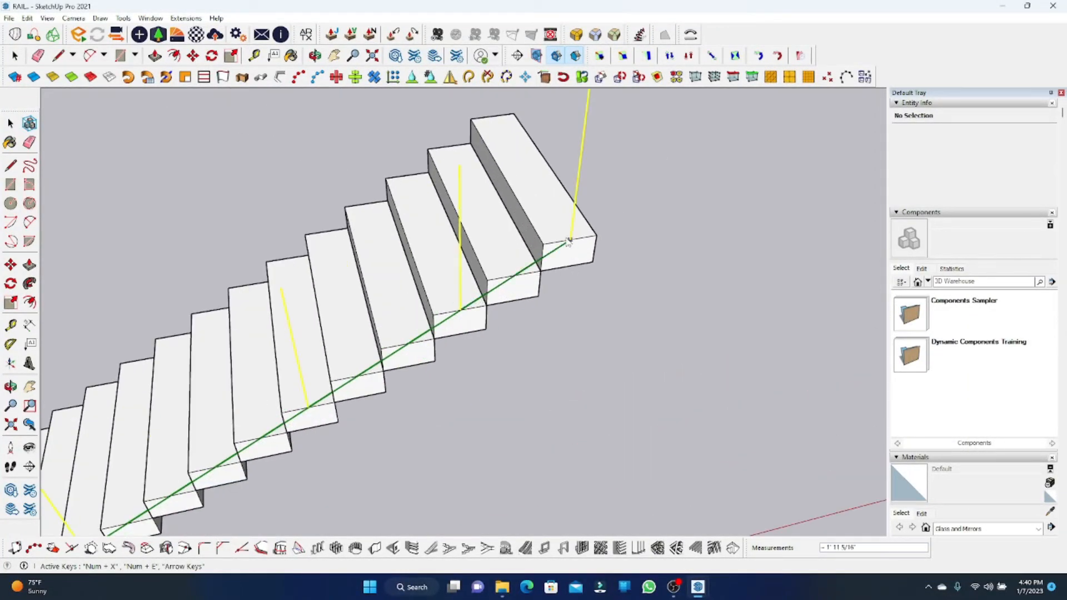
pyautogui.doubleClick(569, 241)
pyautogui.scroll(-5, 620, 251)
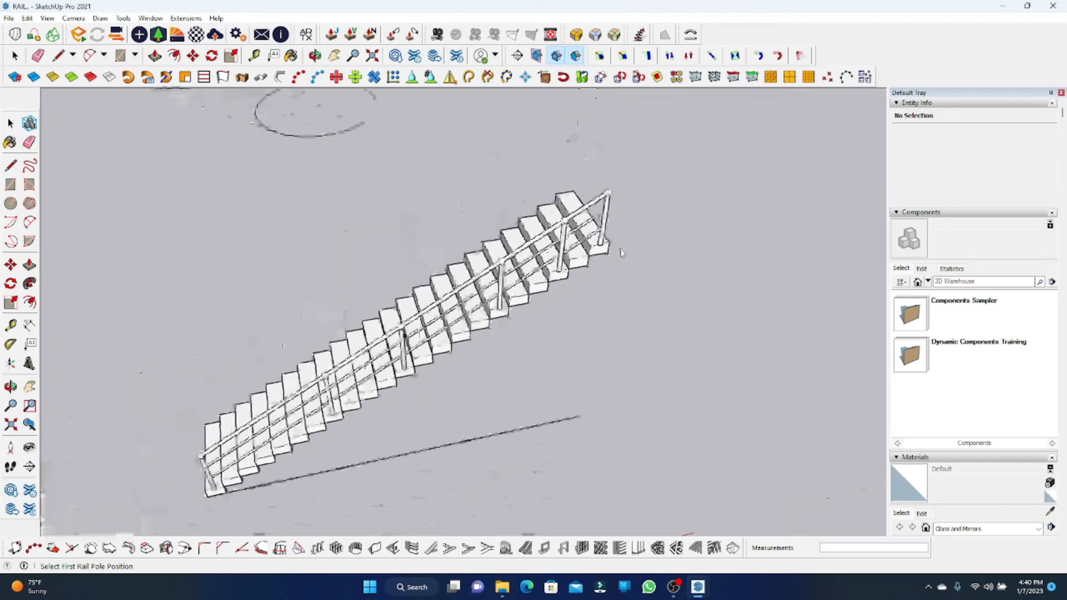
pyautogui.moveTo(620, 251); pyautogui.dragTo(590, 255, button='middle')
pyautogui.click(15, 55)
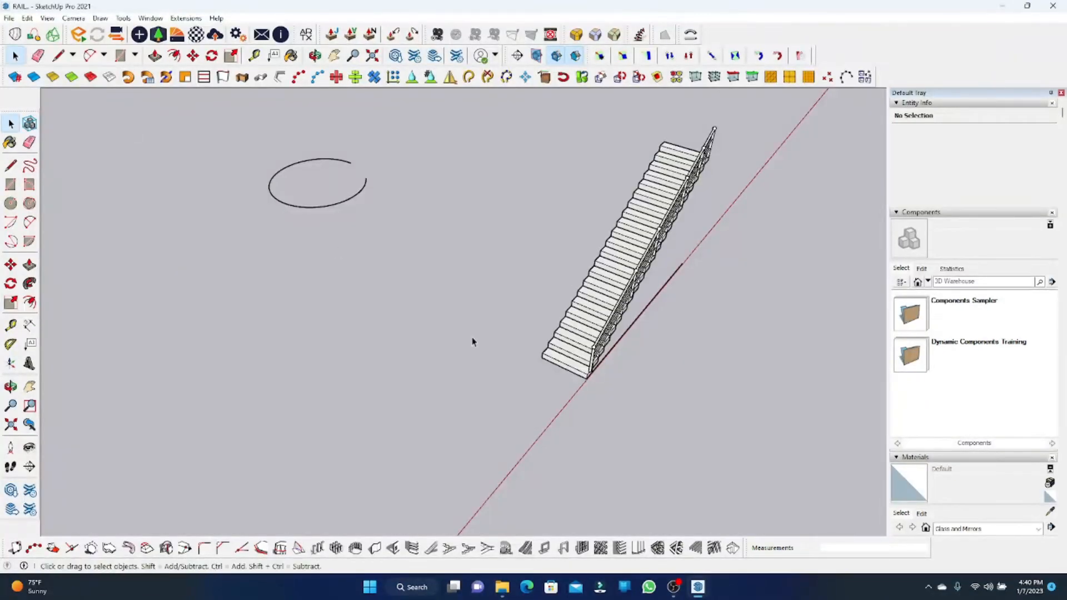
# - Copy the straight staircase's railing across to the opposite side of the steps and deselect it
pyautogui.scroll(6, 612, 367)
pyautogui.moveTo(587, 406); pyautogui.dragTo(643, 441, button='middle')
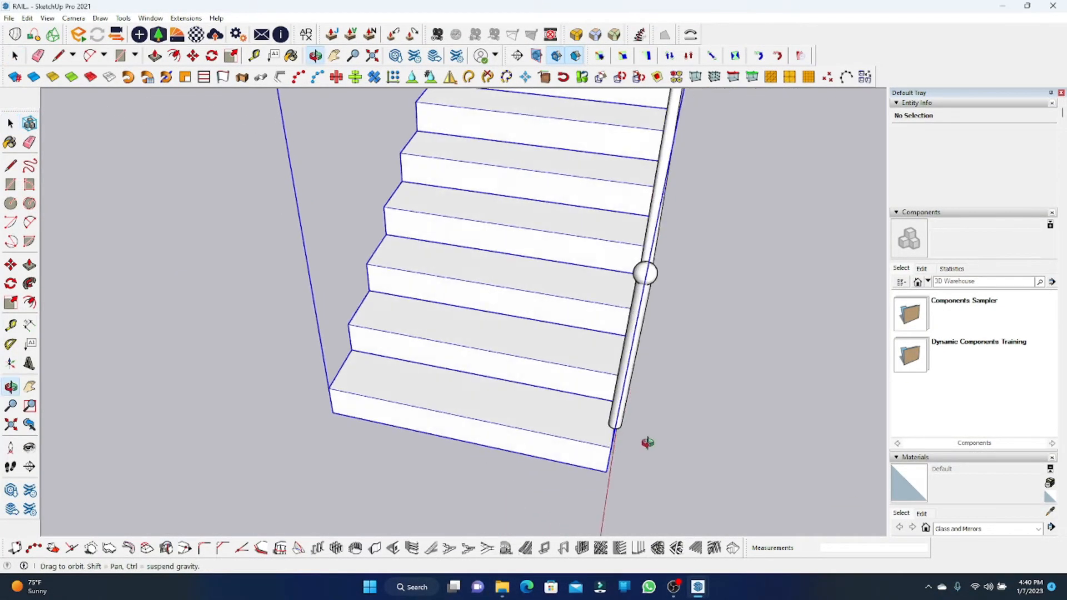
pyautogui.click(615, 419)
pyautogui.scroll(6, 615, 412)
pyautogui.press('m')
pyautogui.click(606, 394)
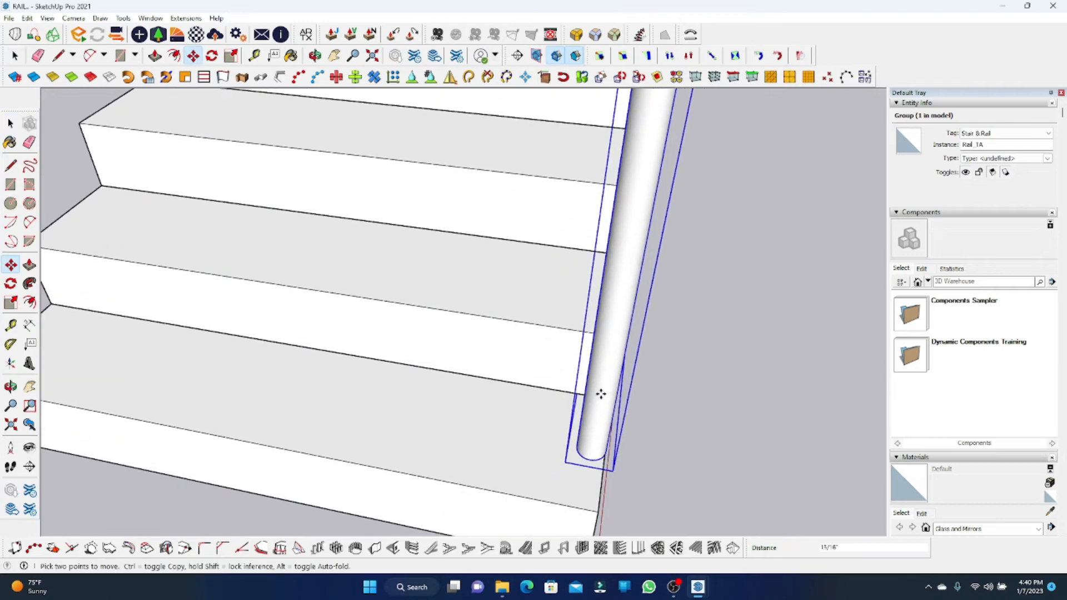
pyautogui.press('ctrl')
pyautogui.scroll(-4, 611, 397)
pyautogui.scroll(-3, 688, 406)
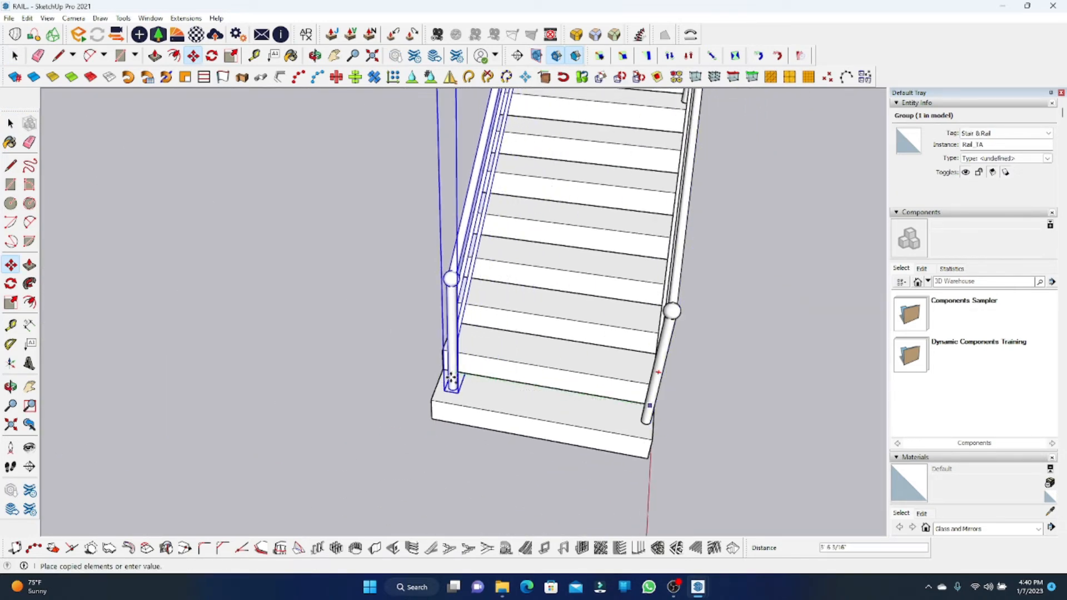
pyautogui.click(452, 379)
pyautogui.scroll(-3, 624, 371)
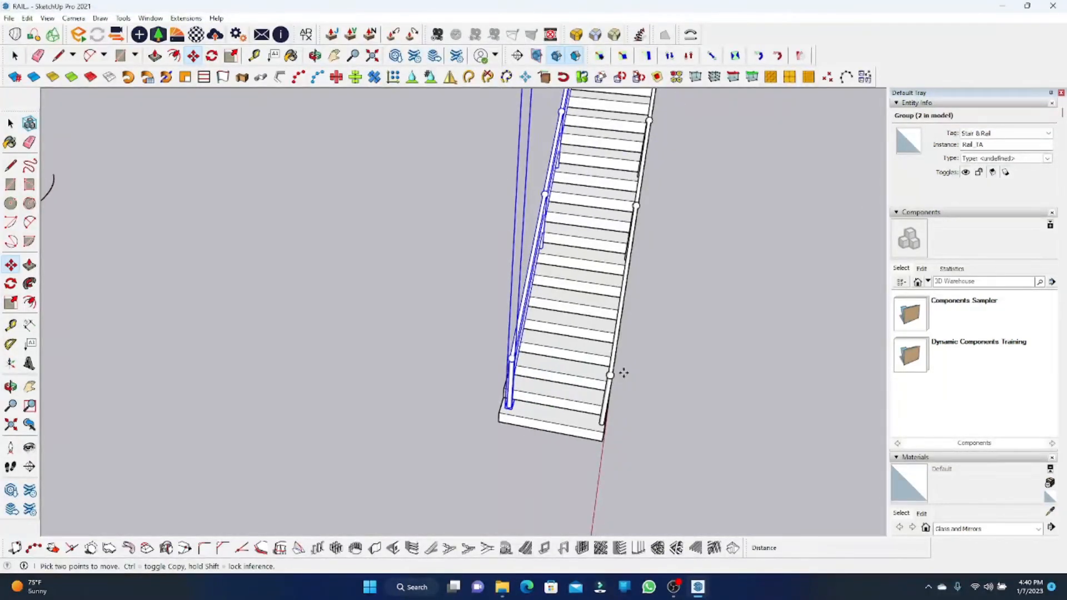
pyautogui.hotkey('ctrl', 't')
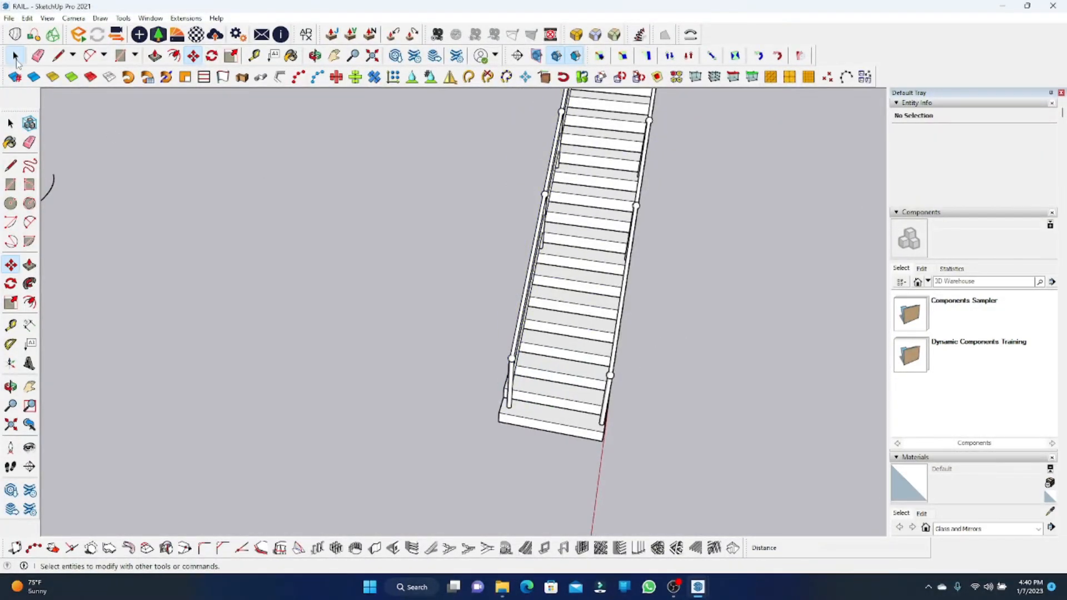
pyautogui.click(15, 56)
# - Combine the straight staircase and its two railings into one group
pyautogui.scroll(-2, 608, 362)
pyautogui.moveTo(607, 362); pyautogui.dragTo(267, 288, button='middle')
pyautogui.scroll(3, 266, 288)
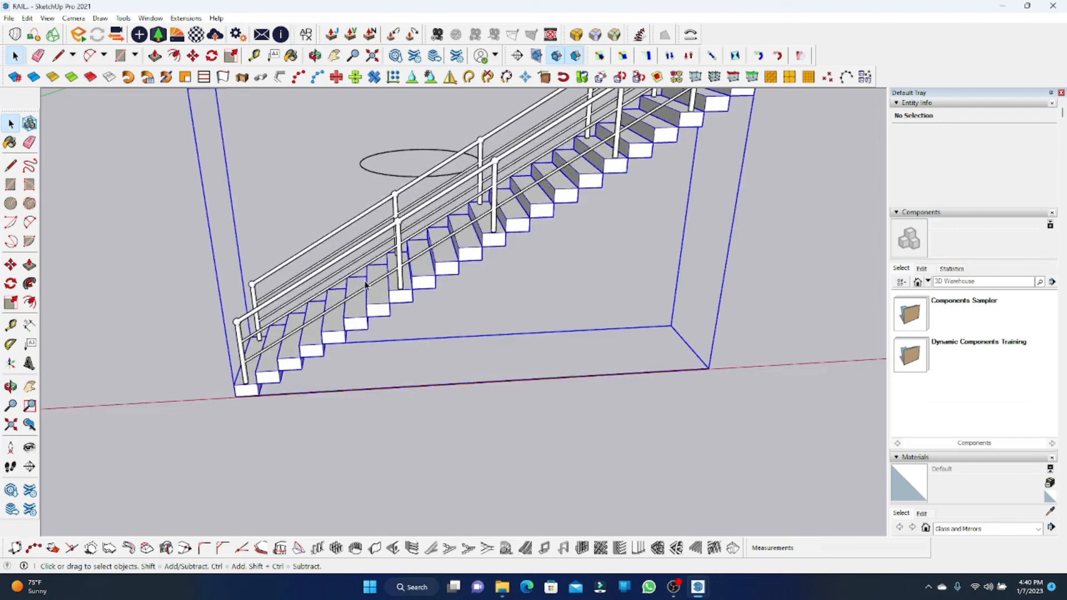
pyautogui.keyDown('shift'); pyautogui.click(353, 250); pyautogui.keyUp('shift')
pyautogui.keyDown('shift'); pyautogui.click(329, 238); pyautogui.keyUp('shift')
pyautogui.rightClick(370, 261)
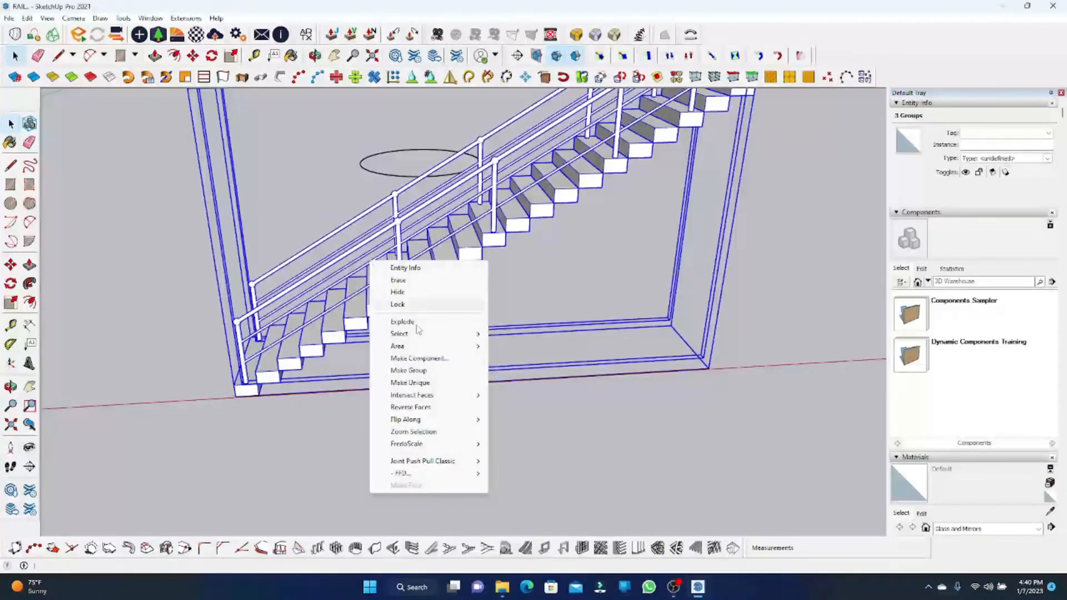
pyautogui.click(425, 371)
pyautogui.click(581, 440)
# - Bend the railed staircase group with Shape Bender, using the straight line beneath it as base and the open circular arc as target curve
pyautogui.scroll(-4, 577, 437)
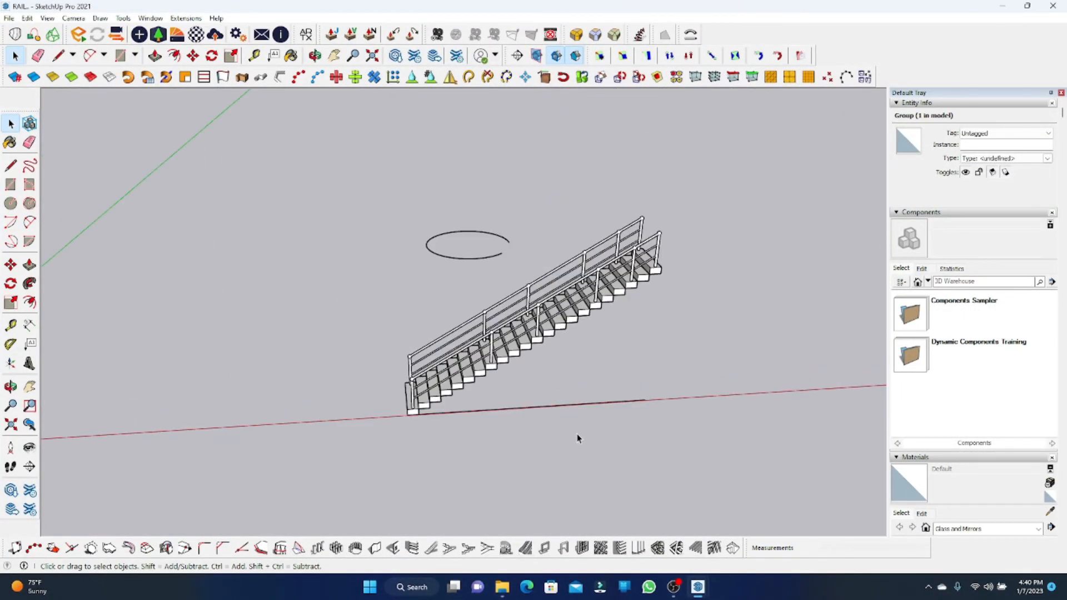
pyautogui.moveTo(577, 436); pyautogui.dragTo(503, 417, button='middle')
pyautogui.scroll(-1, 416, 328)
pyautogui.click(412, 321)
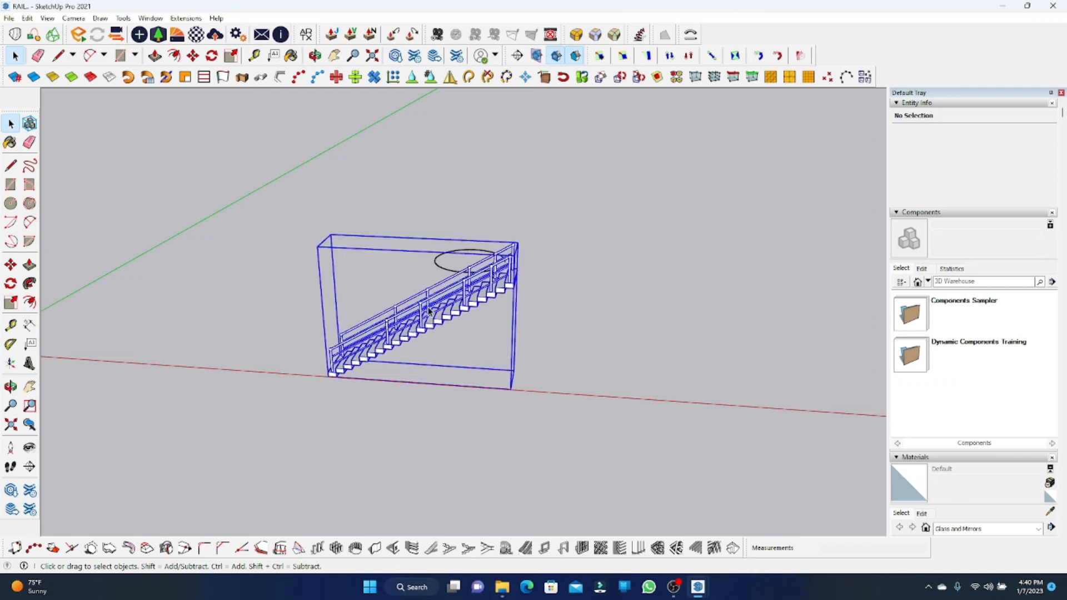
pyautogui.click(692, 36)
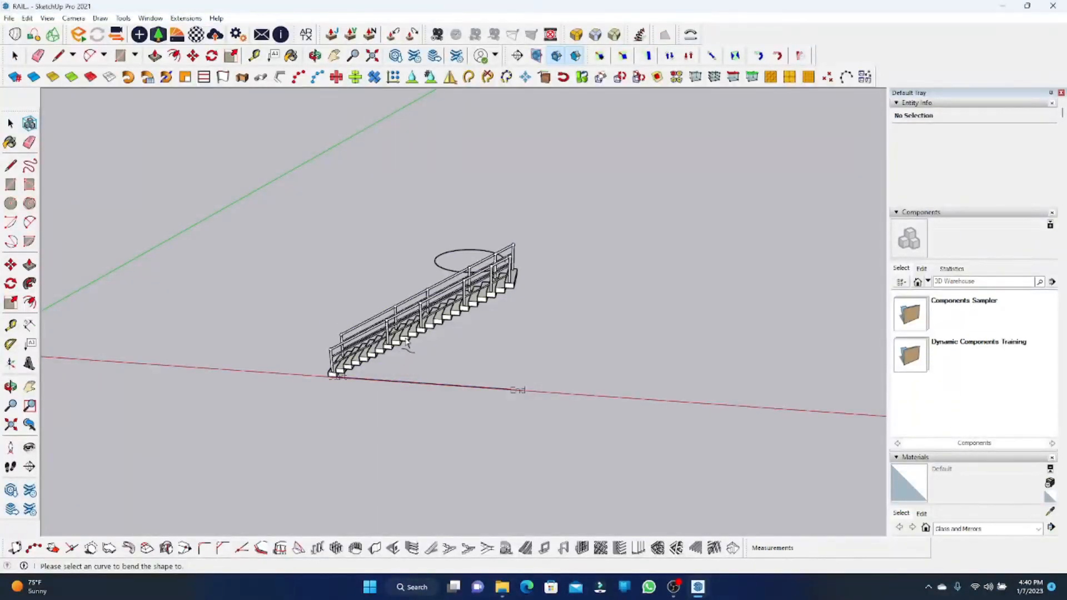
pyautogui.scroll(3, 429, 264)
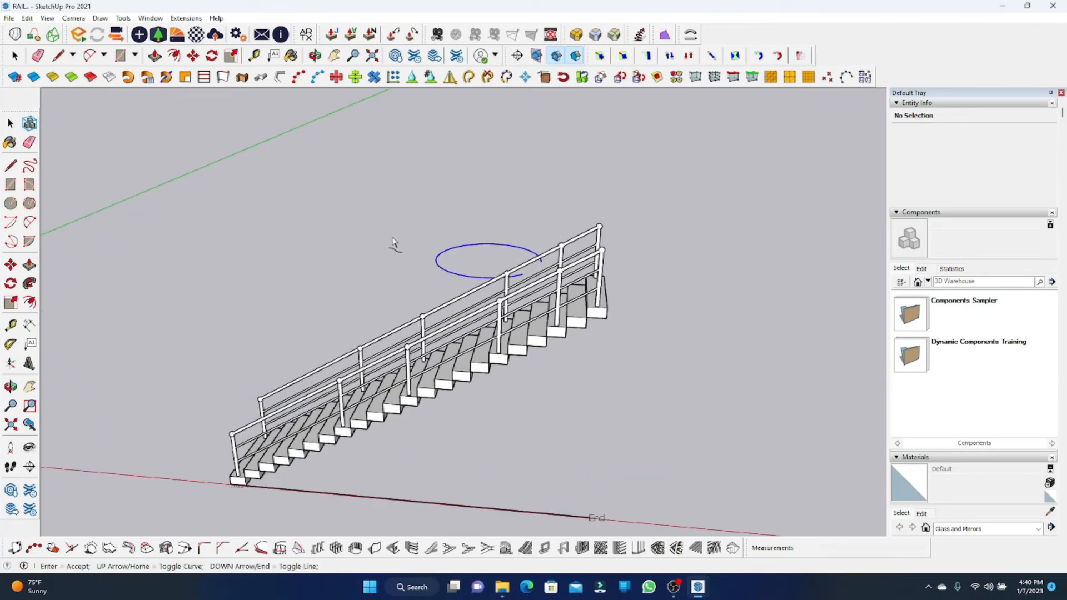
pyautogui.press('Return')
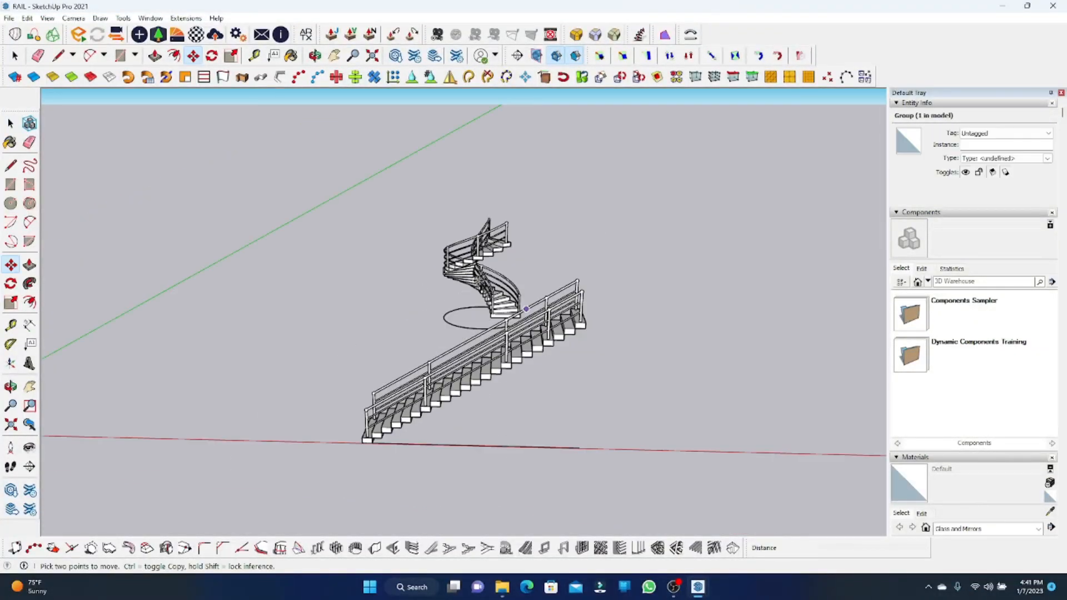
# - Examine the bent spiral staircase from several sides and from above, checking how its steps and both railings follow the curve
pyautogui.scroll(3, 471, 268)
pyautogui.scroll(3, 430, 244)
pyautogui.moveTo(430, 244)
pyautogui.mouseDown(button='middle')
pyautogui.moveTo(591, 317)
pyautogui.moveTo(593, 340)
pyautogui.moveTo(412, 366)
pyautogui.moveTo(378, 347)
pyautogui.mouseUp(button='middle')
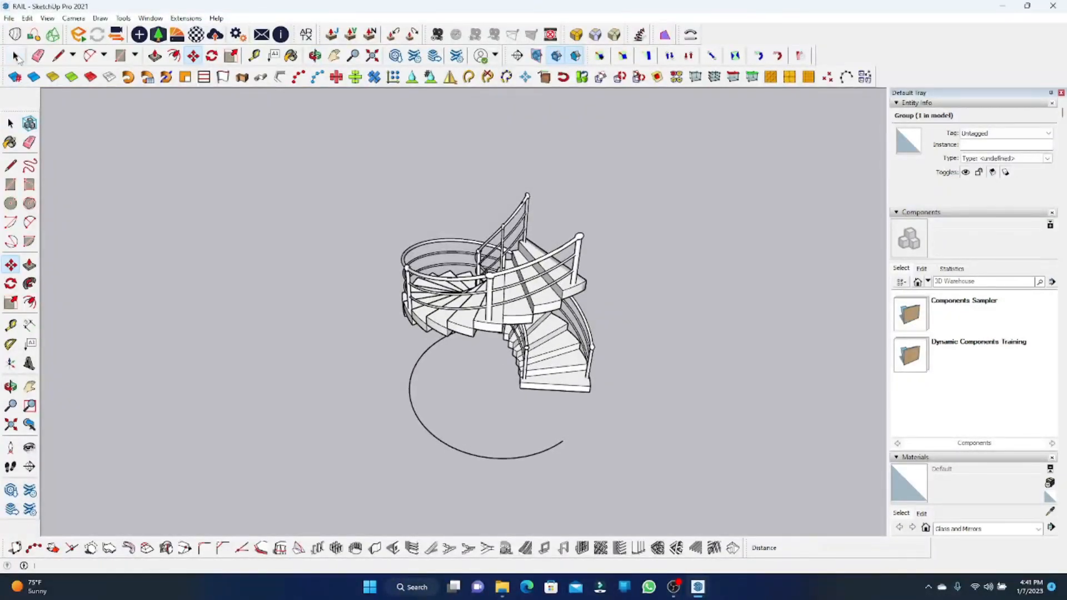
pyautogui.moveTo(333, 289); pyautogui.dragTo(731, 378, button='middle')
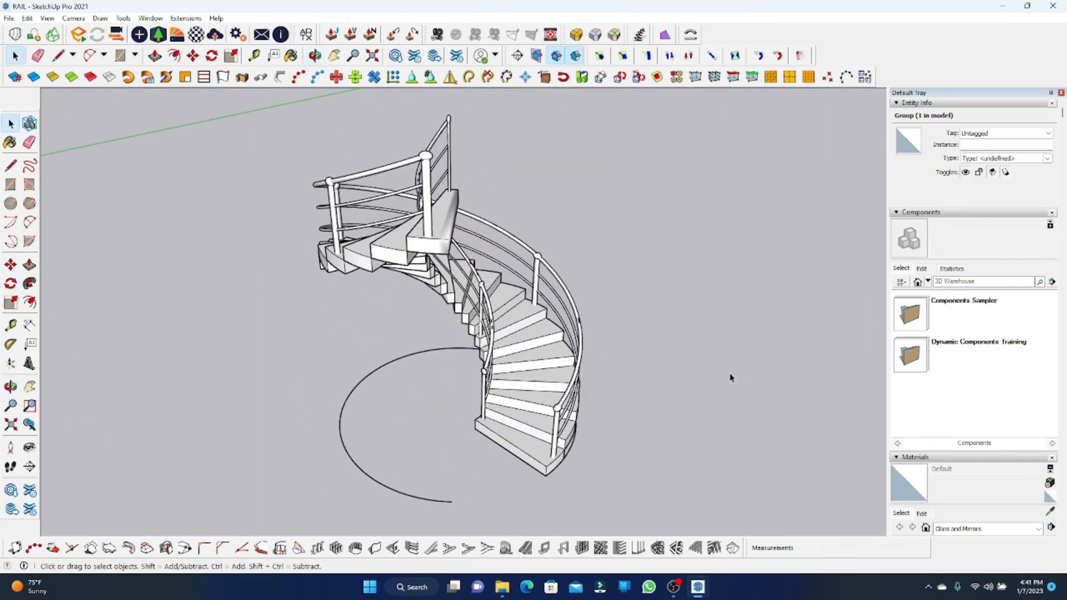
pyautogui.moveTo(472, 364); pyautogui.dragTo(738, 383, button='middle')
pyautogui.moveTo(397, 328); pyautogui.dragTo(696, 378, button='middle')
pyautogui.scroll(-4, 498, 358)
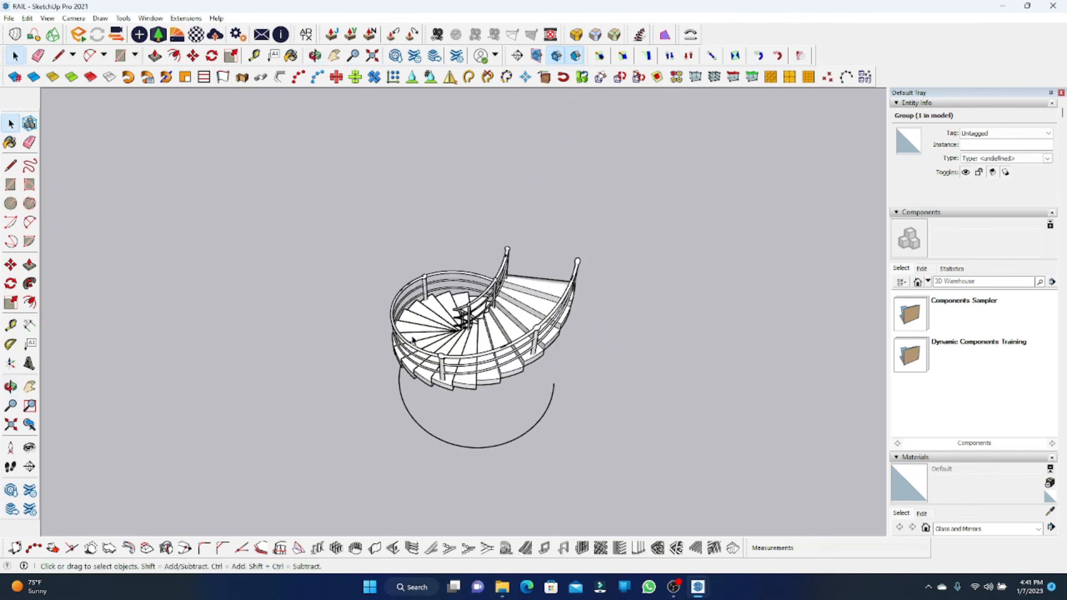
pyautogui.scroll(5, 436, 329)
pyautogui.scroll(-2, 436, 329)
pyautogui.moveTo(436, 329); pyautogui.dragTo(357, 341, button='middle')
pyautogui.scroll(5, 389, 340)
pyautogui.scroll(-3, 408, 340)
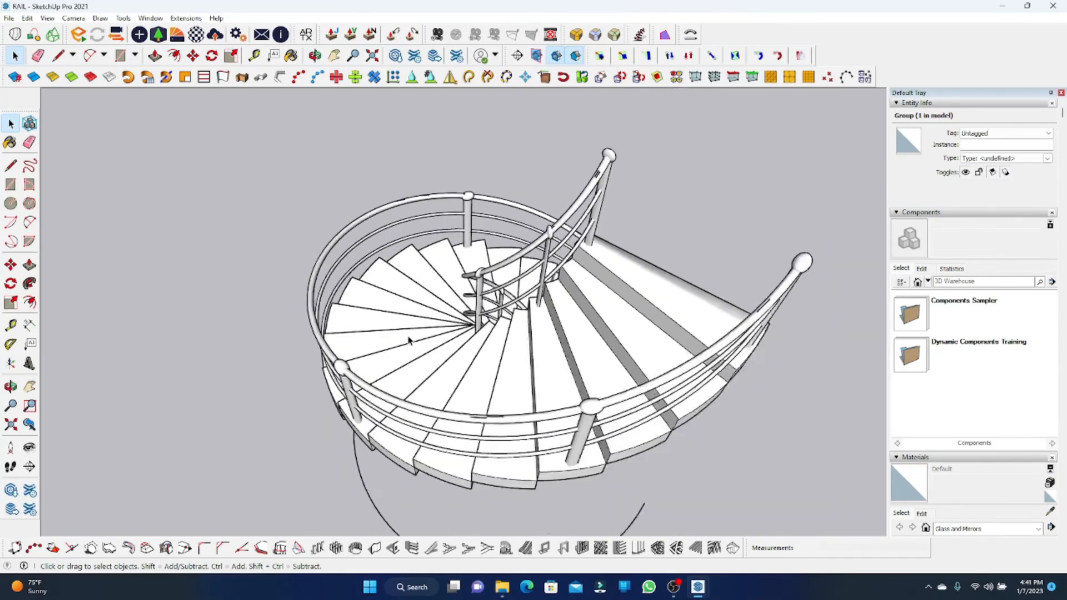